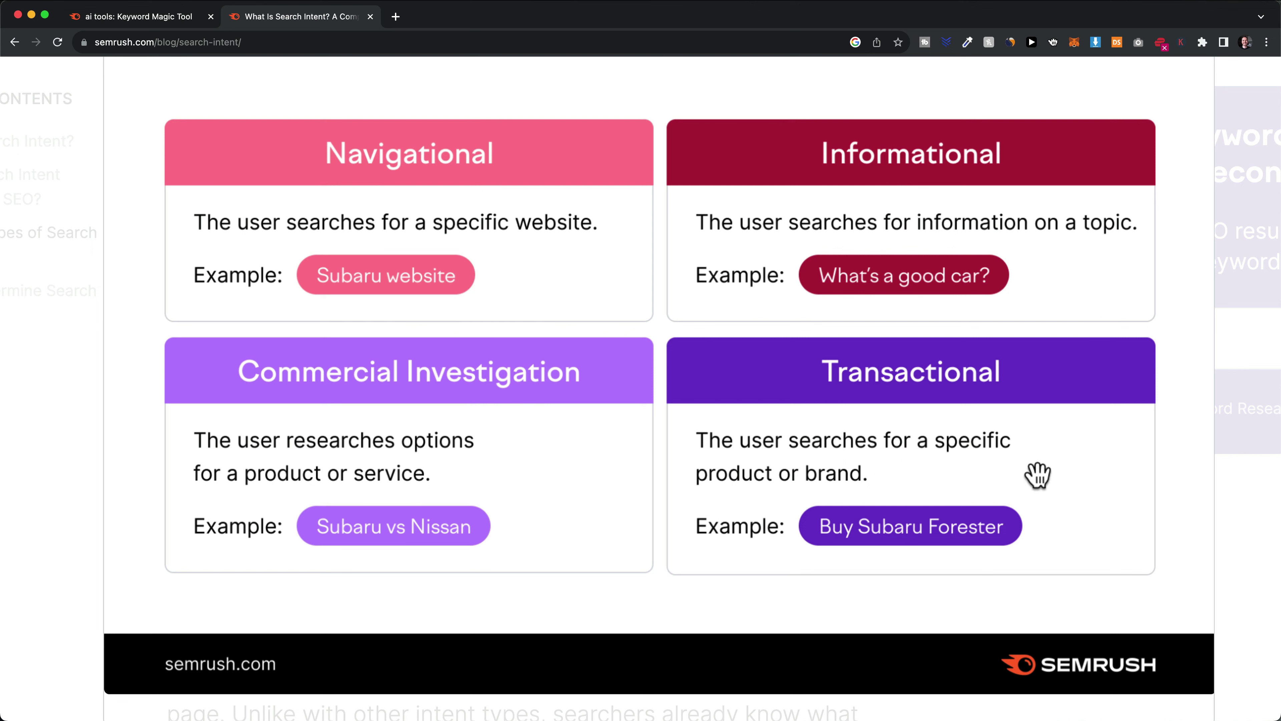
Step: Close the search intent article and review the Volume and Trend columns for the ai tools keyword list
key(super+w)
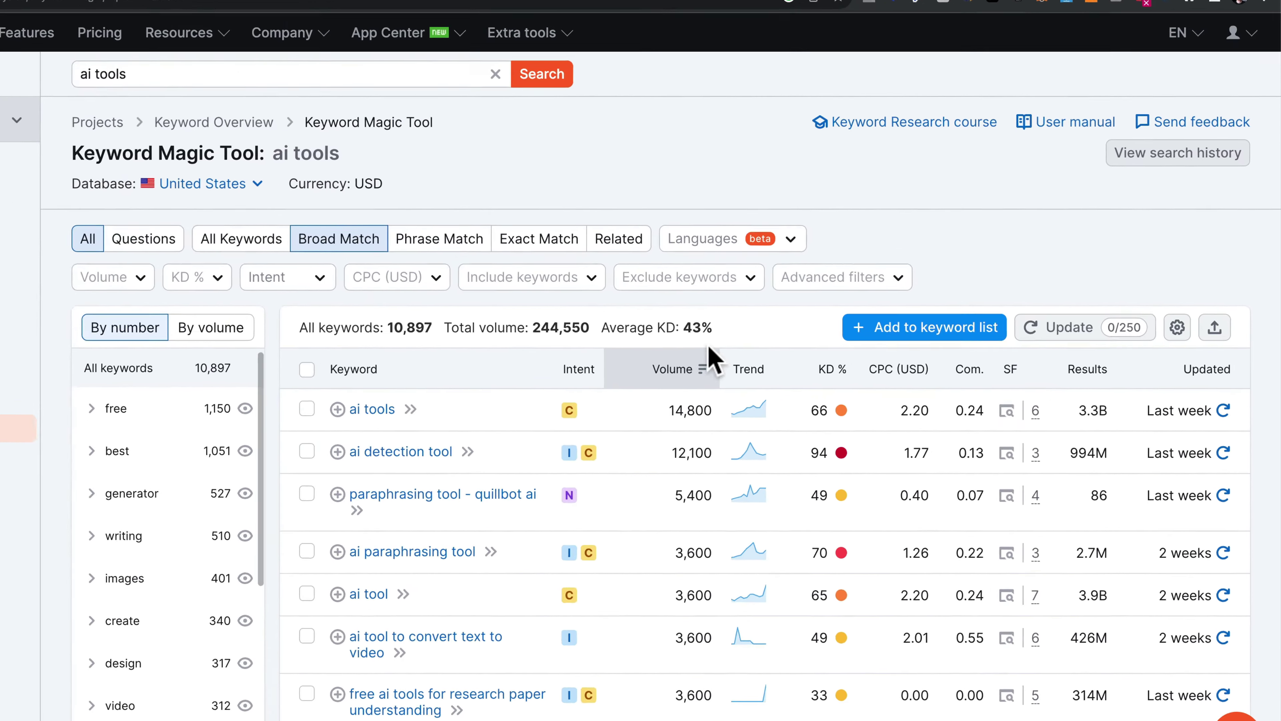
mouse_move(780, 368)
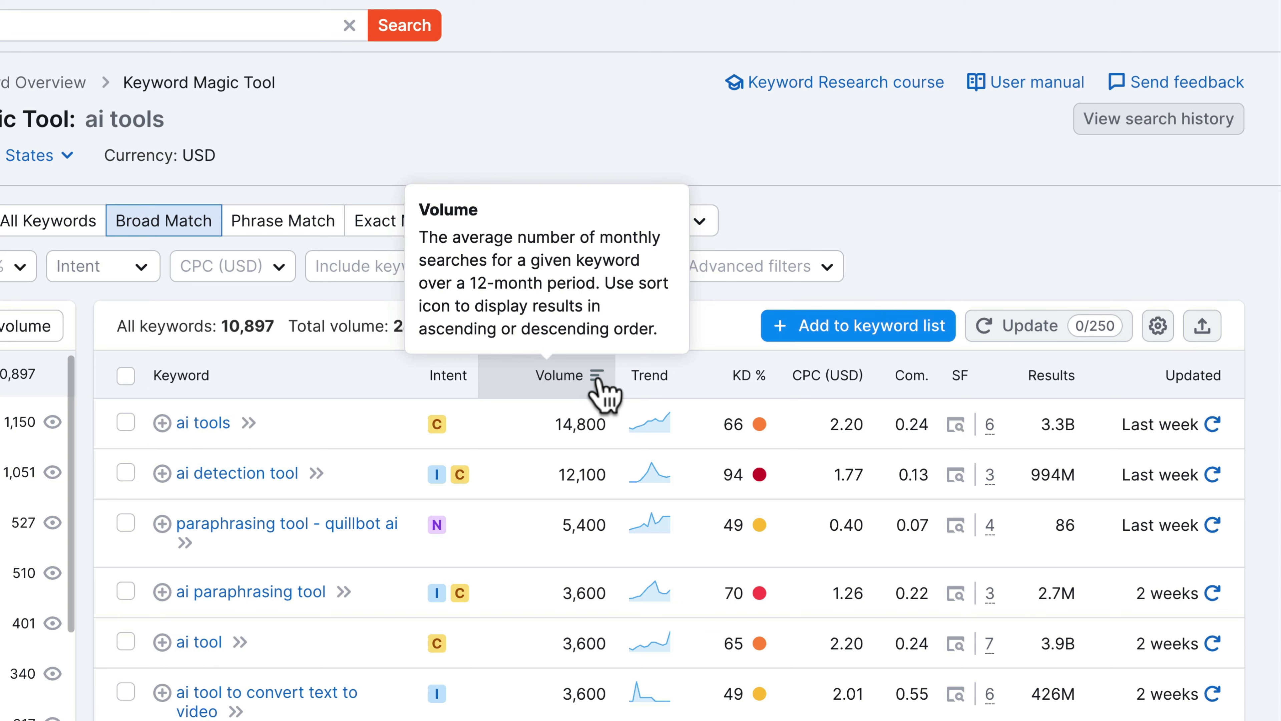
mouse_move(653, 375)
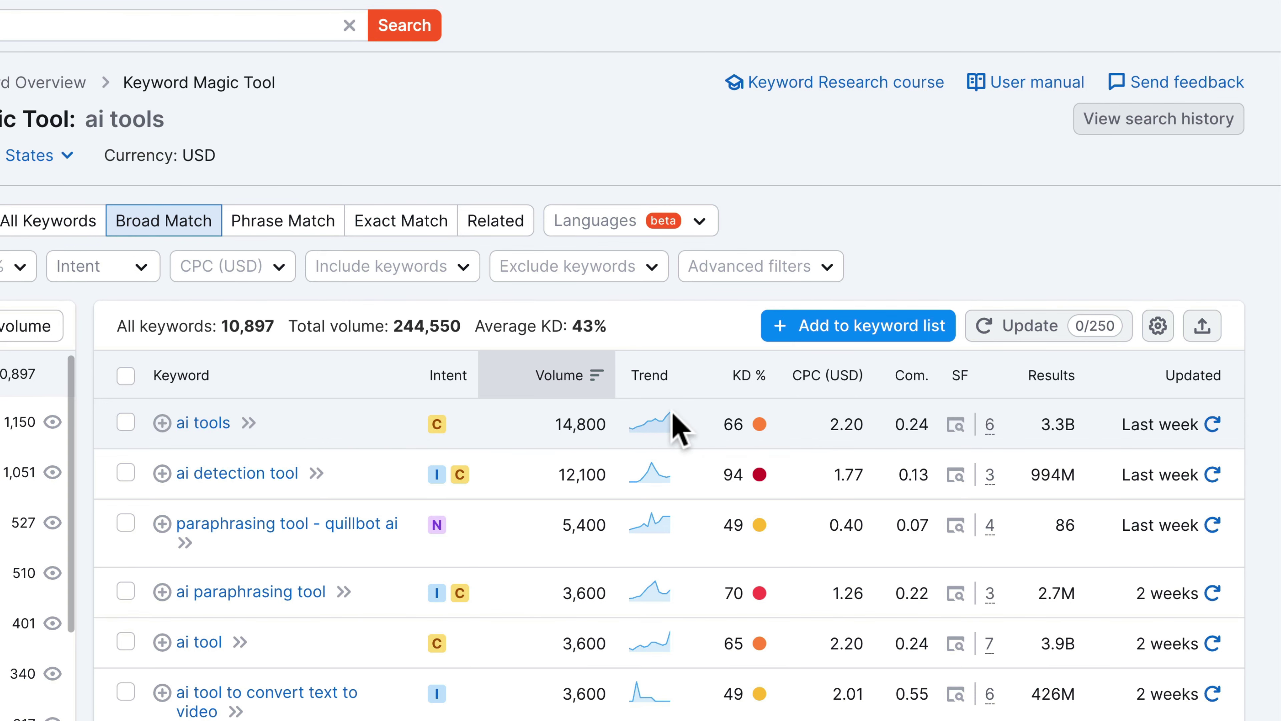
scroll(678, 428, down, 1)
scroll(679, 428, down, 6)
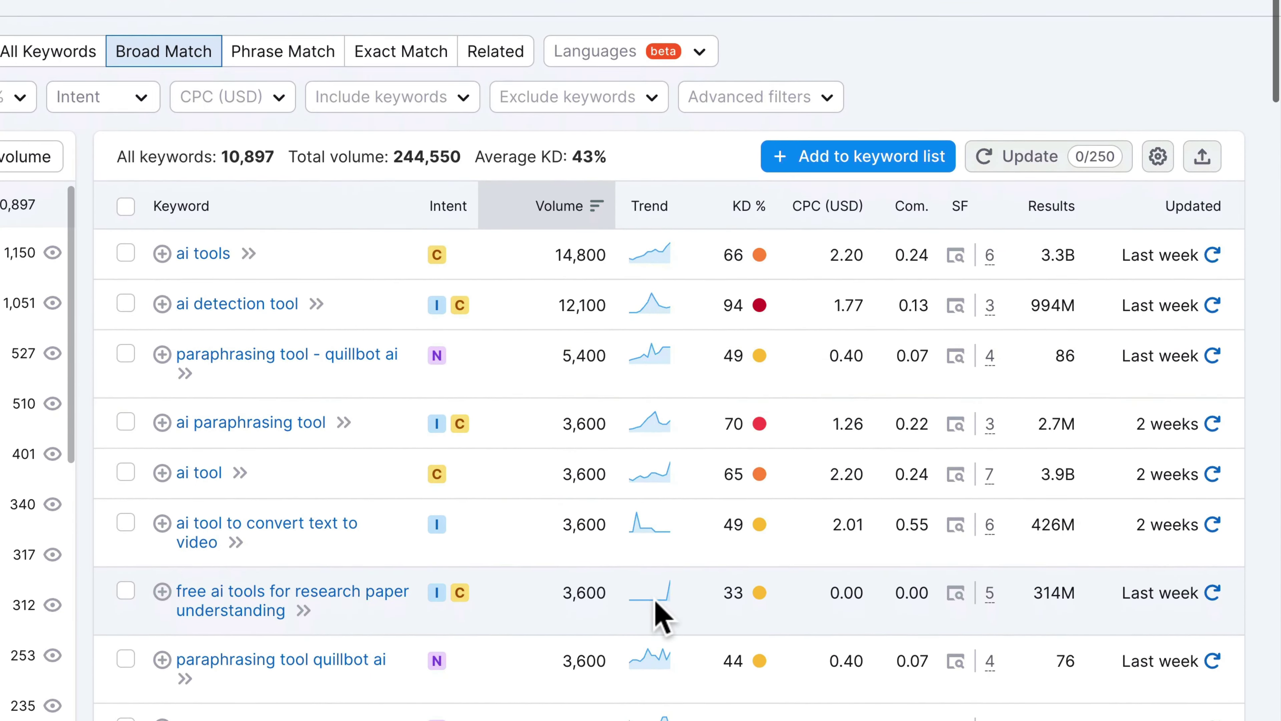
scroll(658, 613, down, 5)
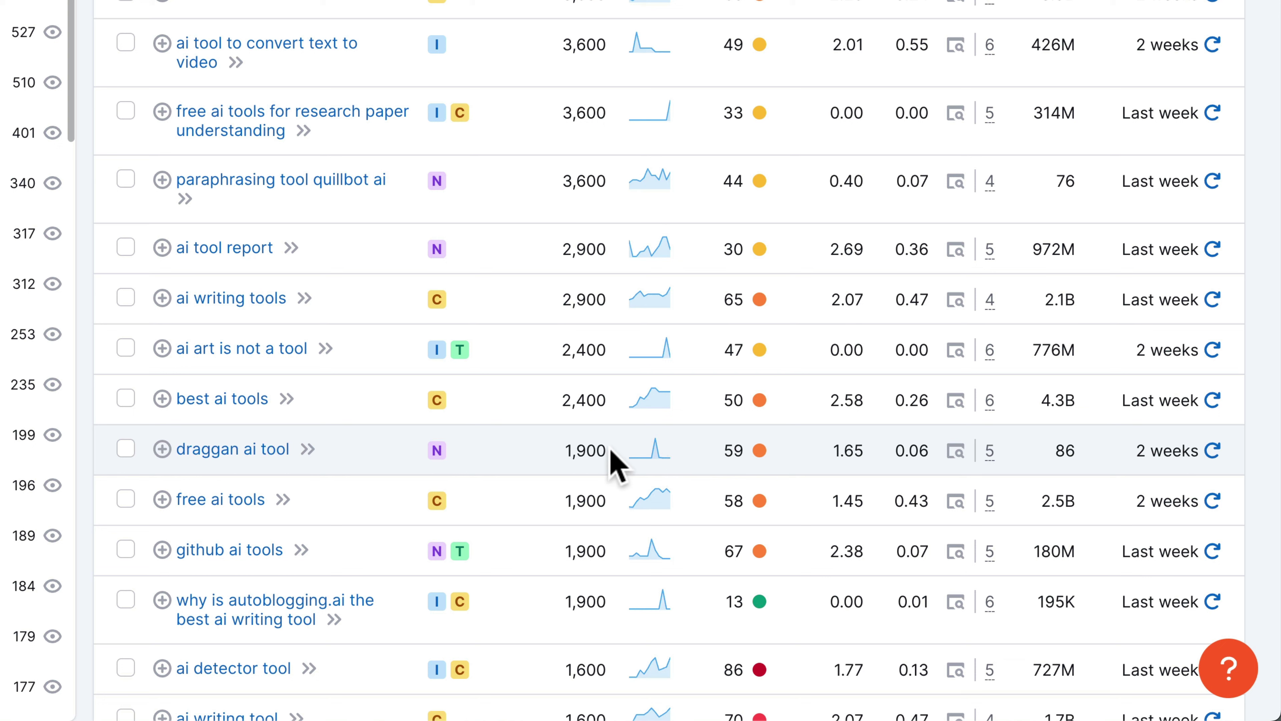
Step: Highlight the draggan ai tool keyword's search volume and compare it with the keyword's trend graph
drag(618, 453, 562, 450)
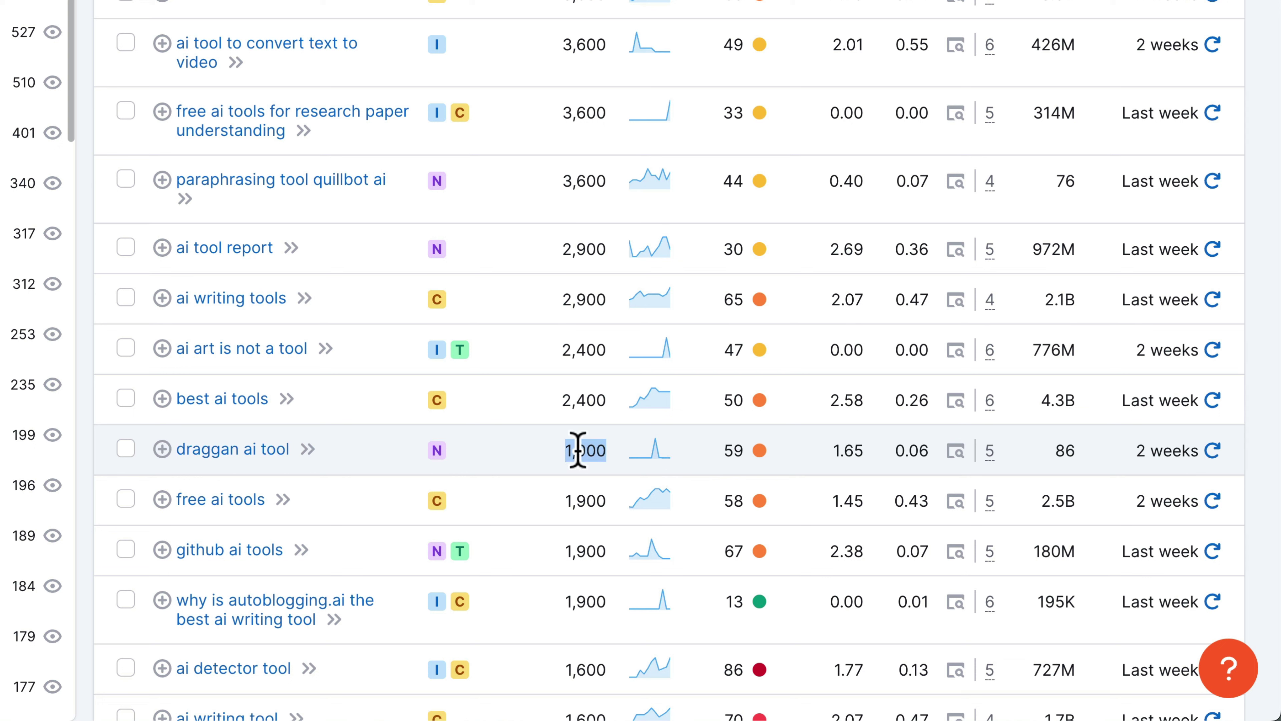
drag(302, 451, 177, 452)
click(643, 456)
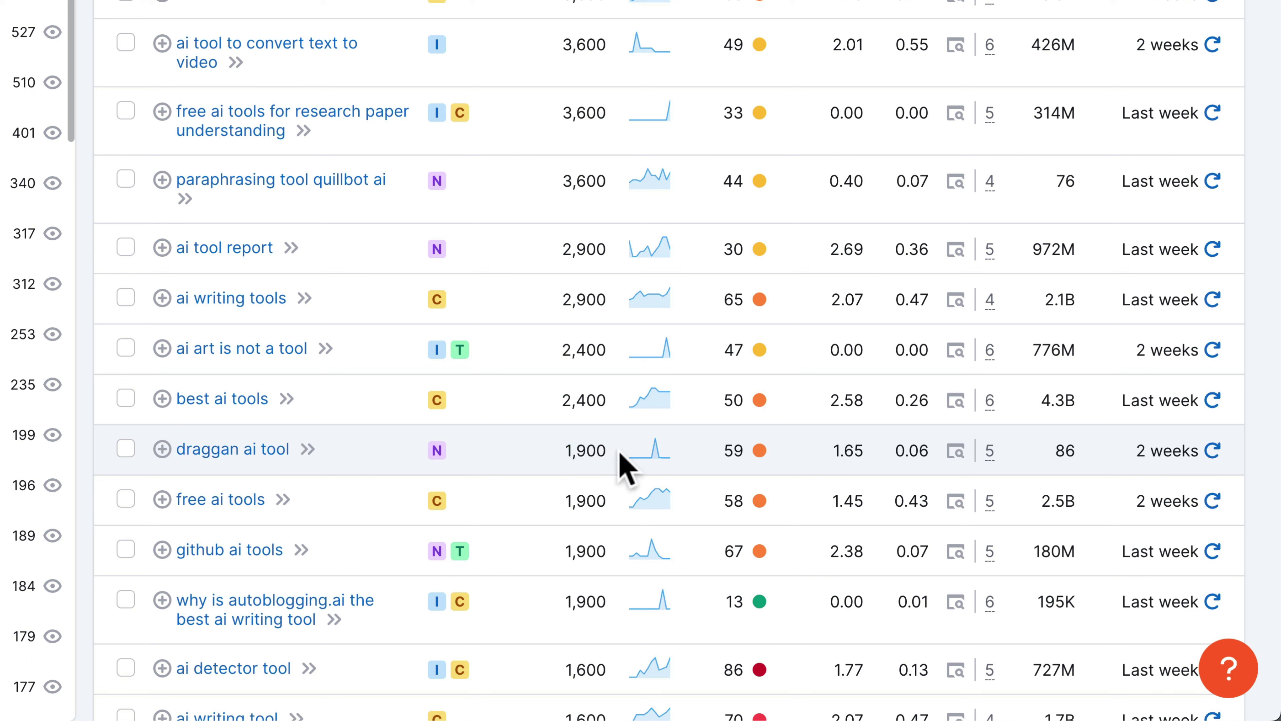
drag(618, 451, 562, 451)
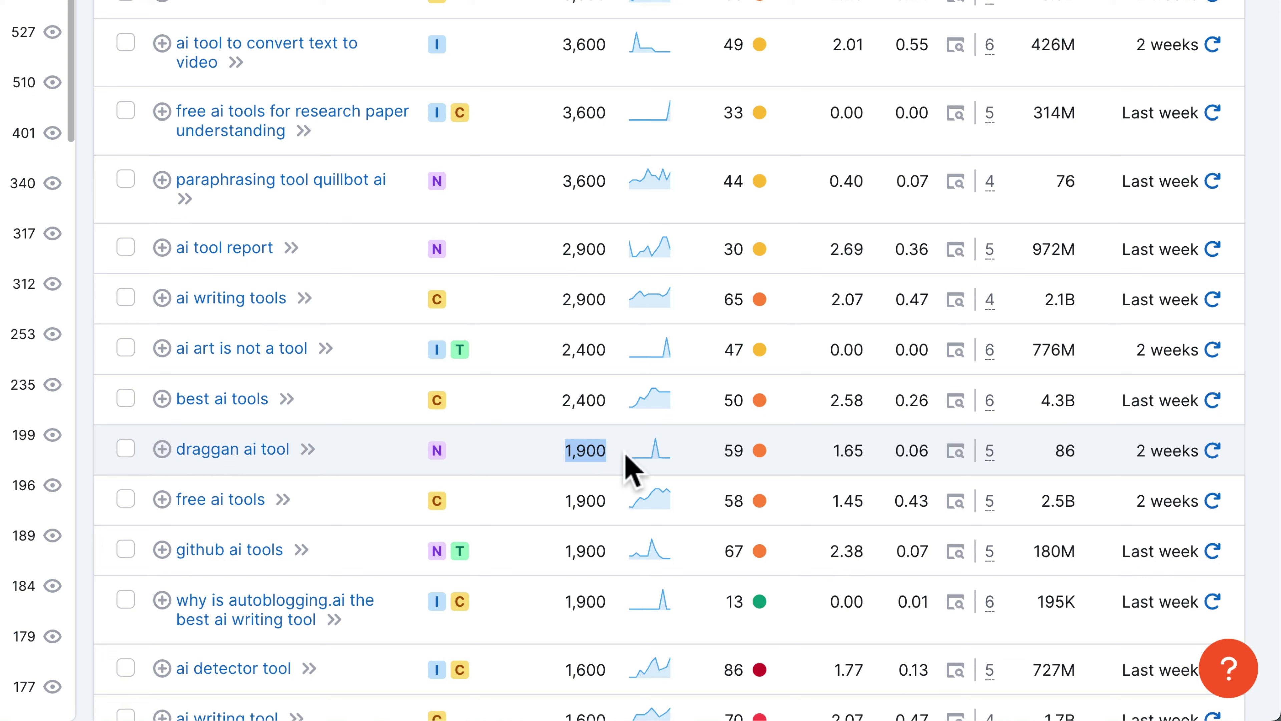
click(639, 455)
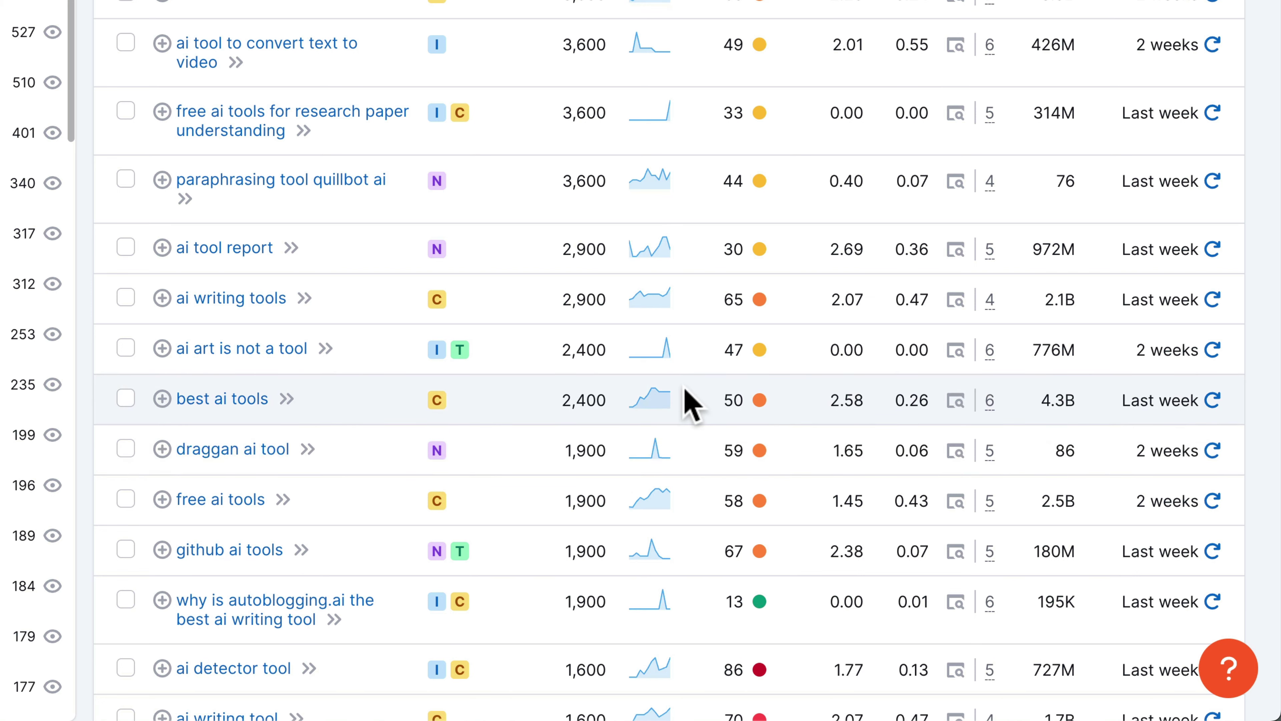
Step: Read the Keyword Difficulty description and check the difficulty ratings of the top keywords, ai tools and ai detection tool
scroll(684, 382, up, 1)
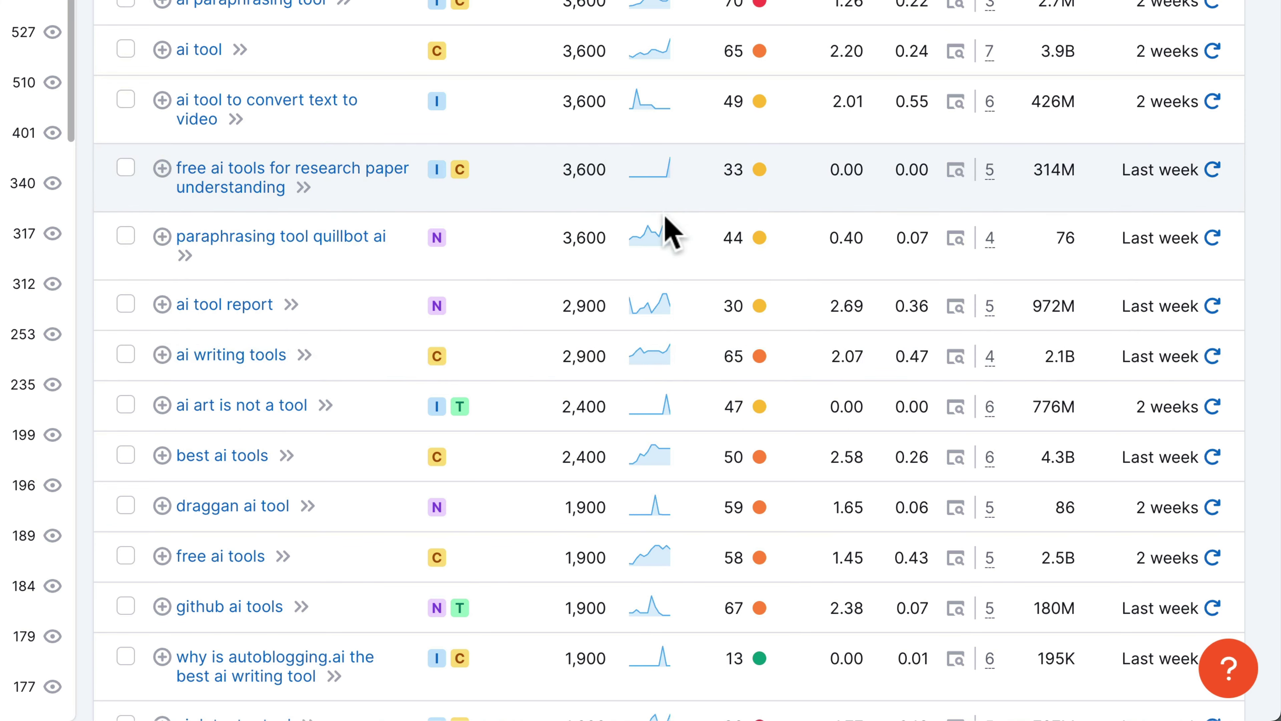
scroll(671, 303, up, 5)
scroll(686, 361, up, 6)
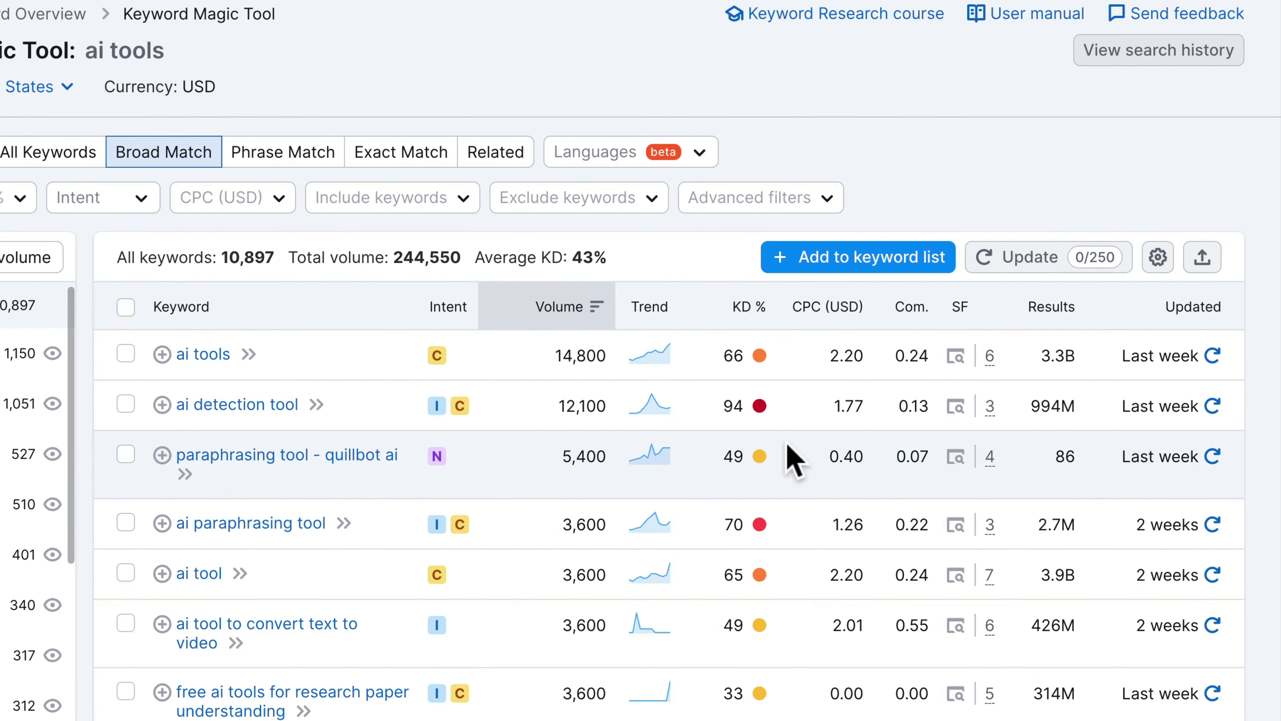
mouse_move(749, 313)
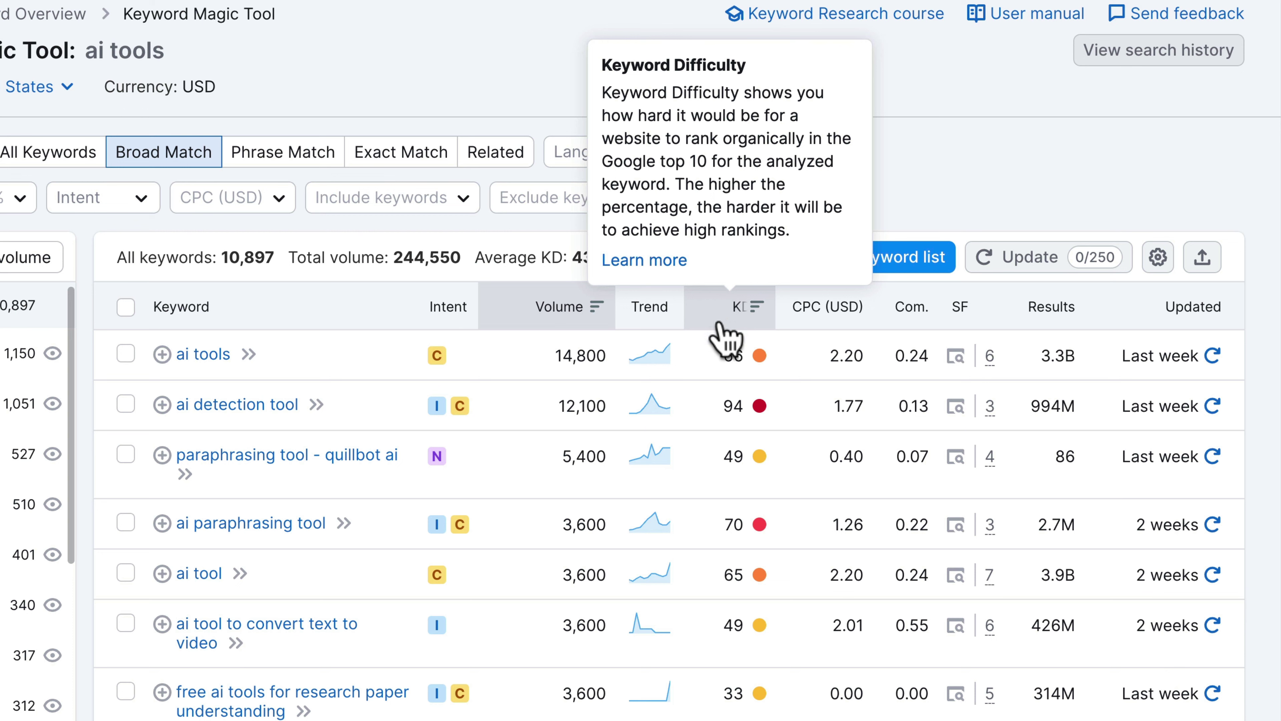
mouse_move(731, 356)
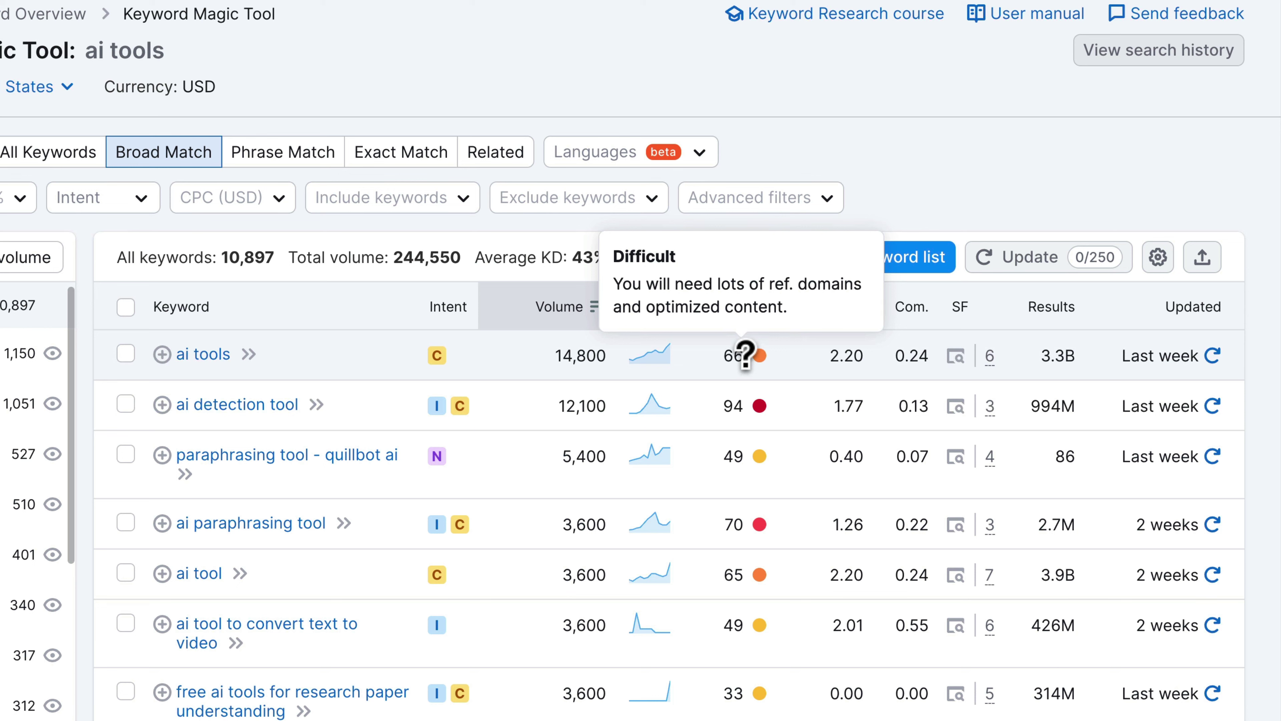
mouse_move(737, 403)
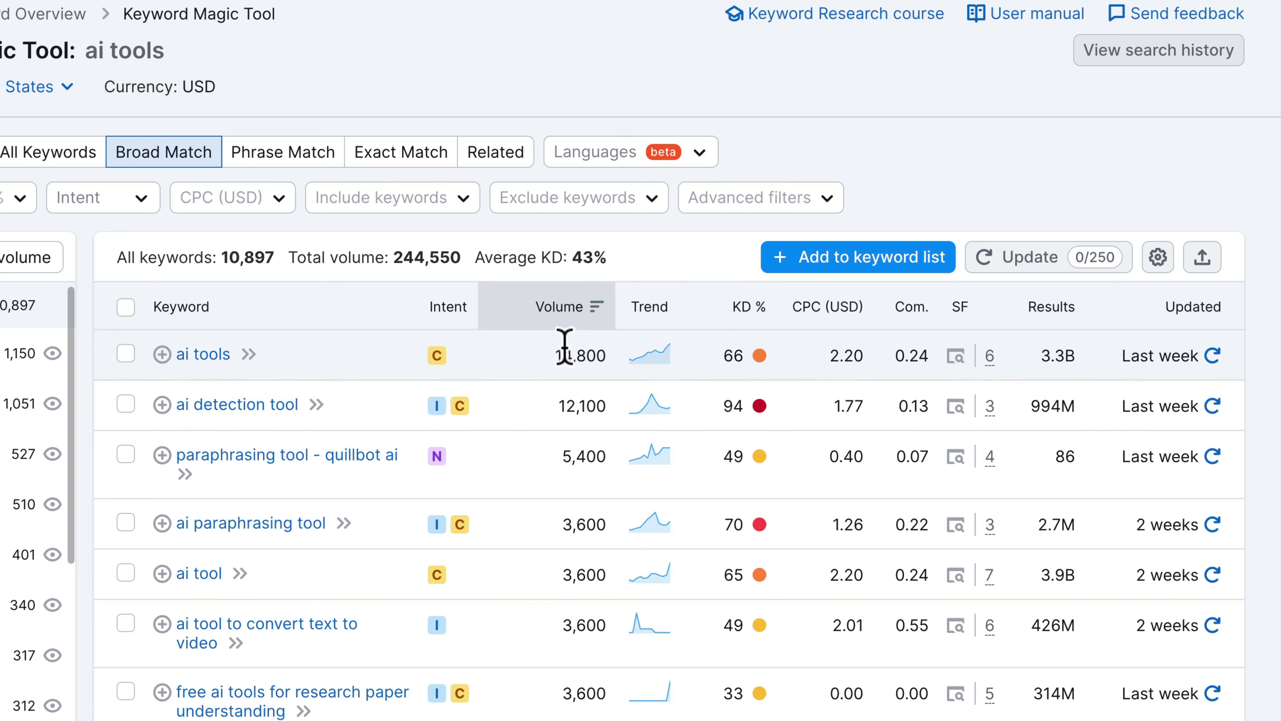
scroll(996, 222, up, 1)
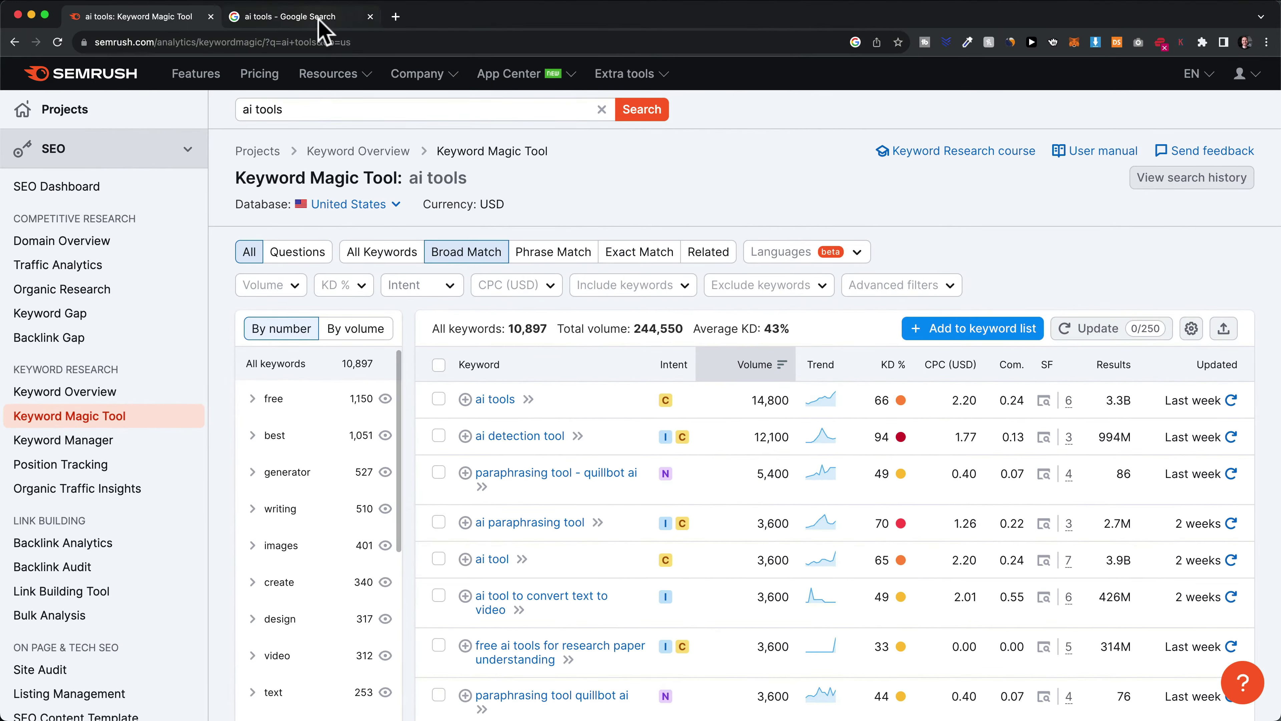
Step: Highlight the Sponsored label in the Google results for ai tools, and return to the Keyword Magic Tool
click(319, 22)
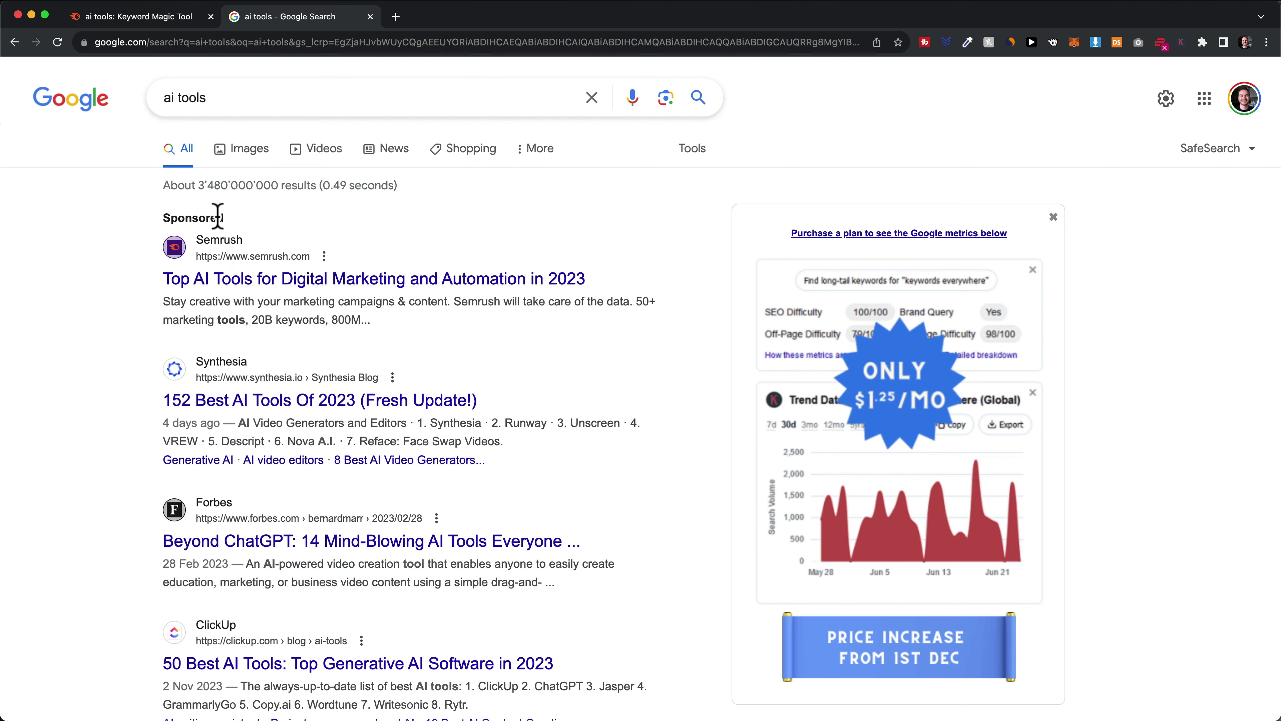
drag(173, 218, 243, 229)
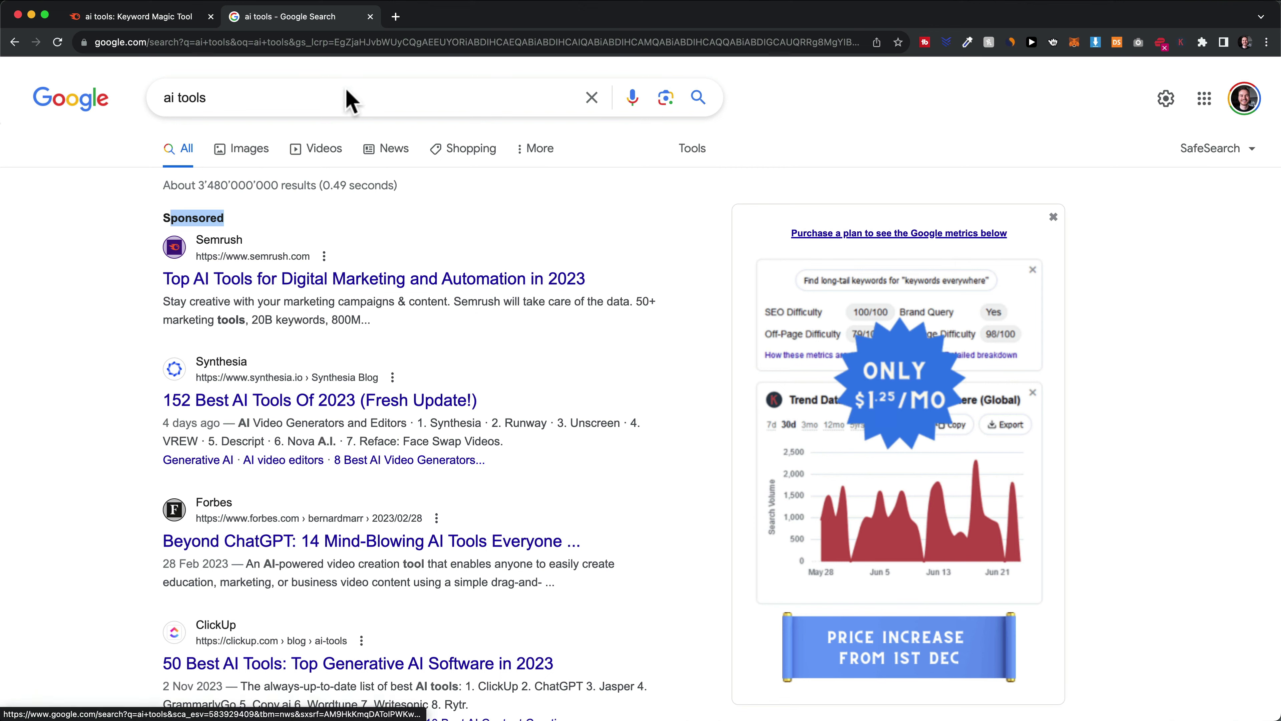
click(152, 15)
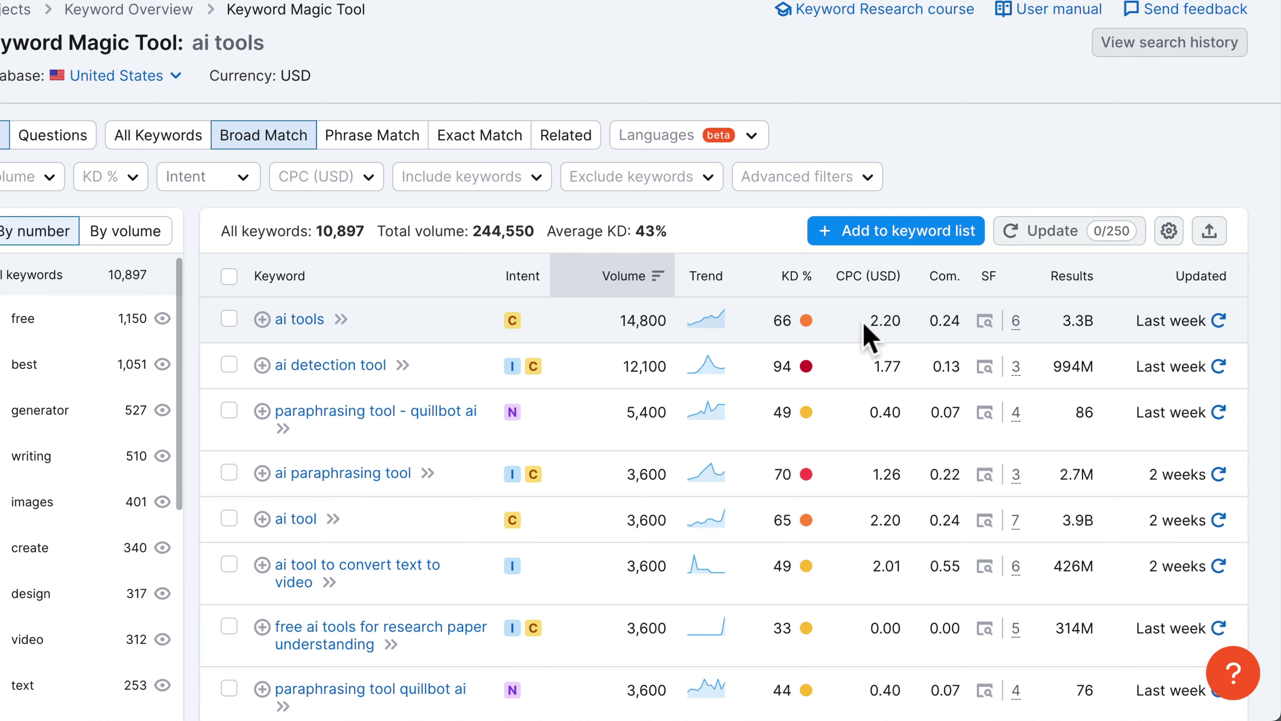
Step: Highlight the ai tools keyword's CPC value and check the descriptions of the Com. and SF columns
drag(866, 326, 915, 335)
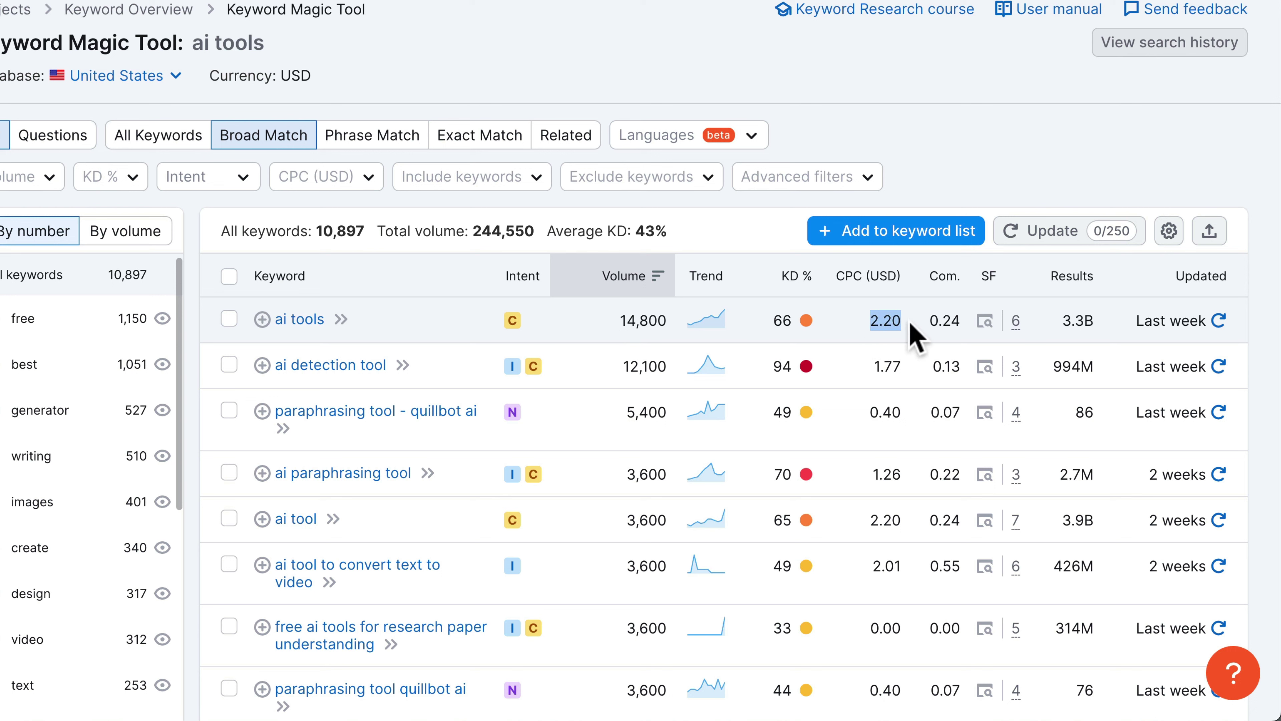
click(914, 336)
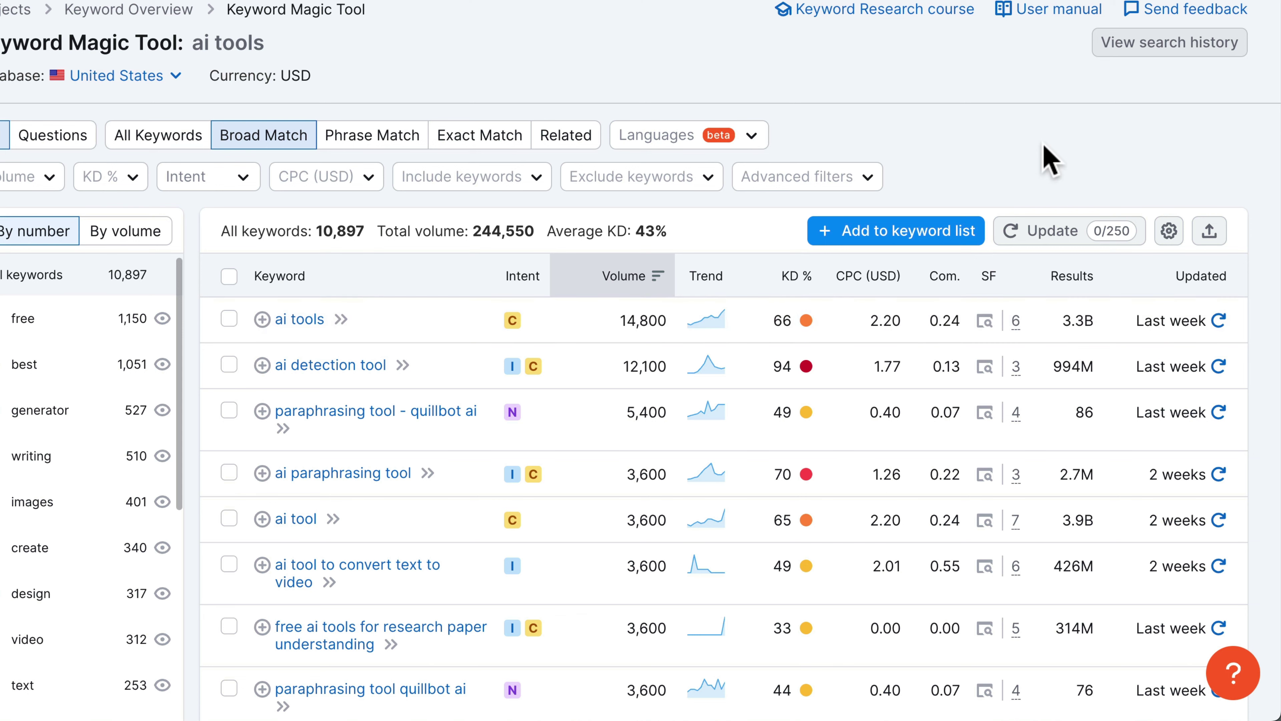
mouse_move(952, 283)
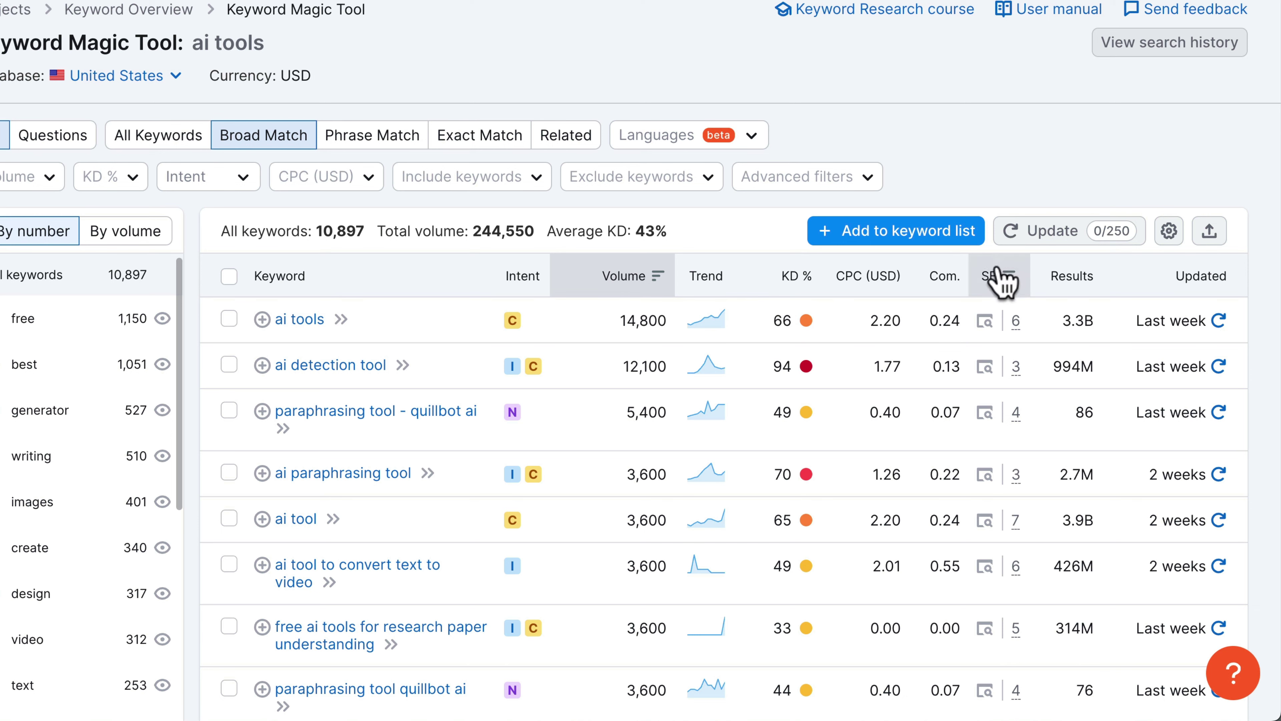
mouse_move(994, 285)
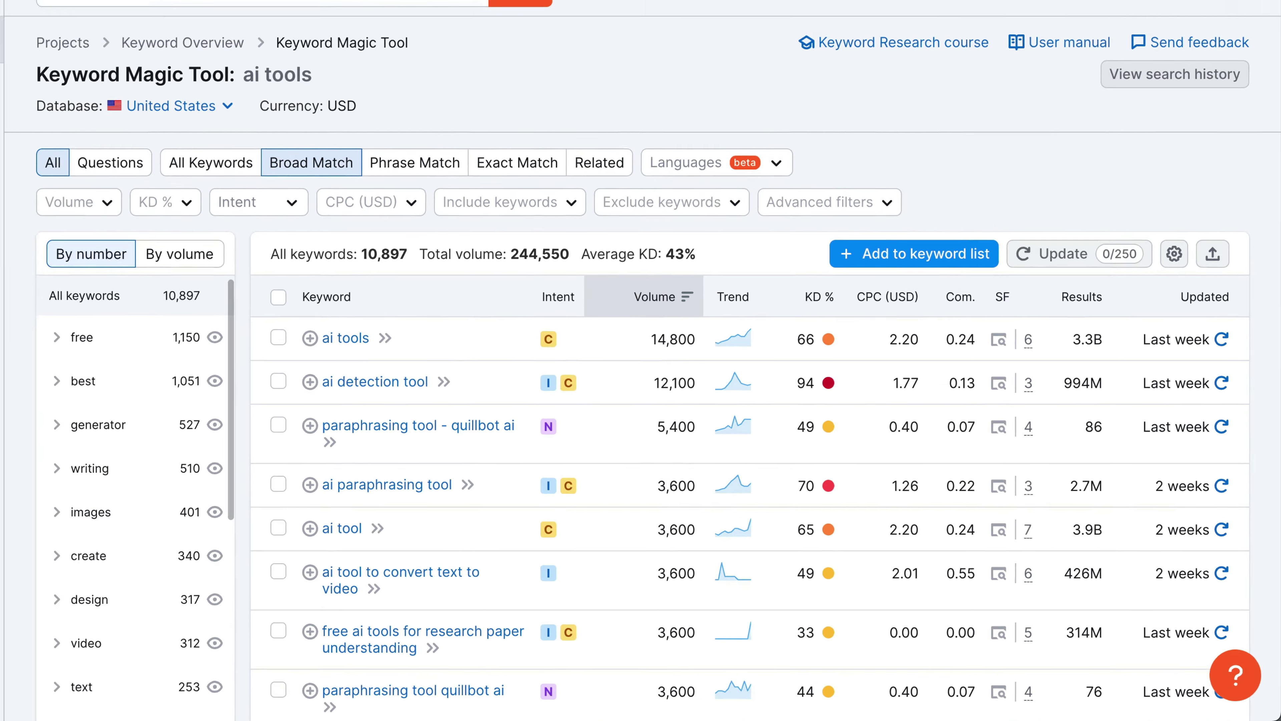
Step: Examine the SERP features in the Google results for ai tools, highlighting the People also ask and Related searches headings
click(315, 17)
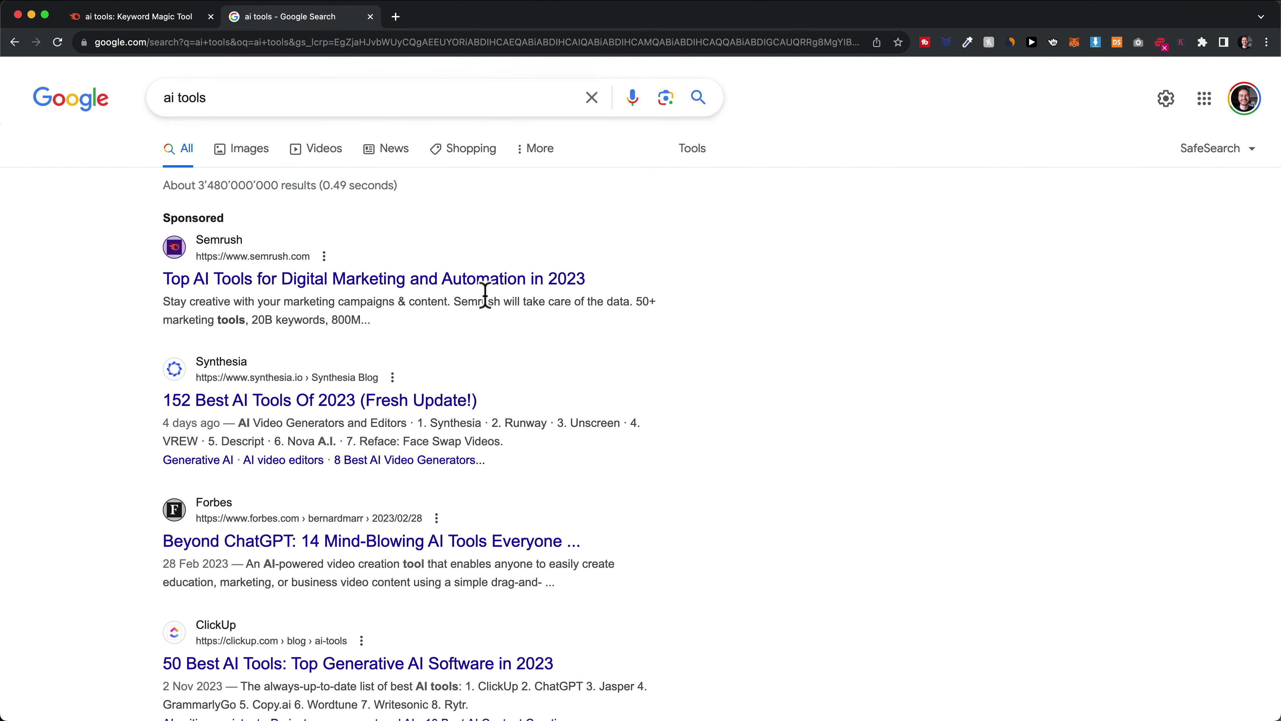
scroll(351, 318, down, 3)
scroll(317, 242, down, 2)
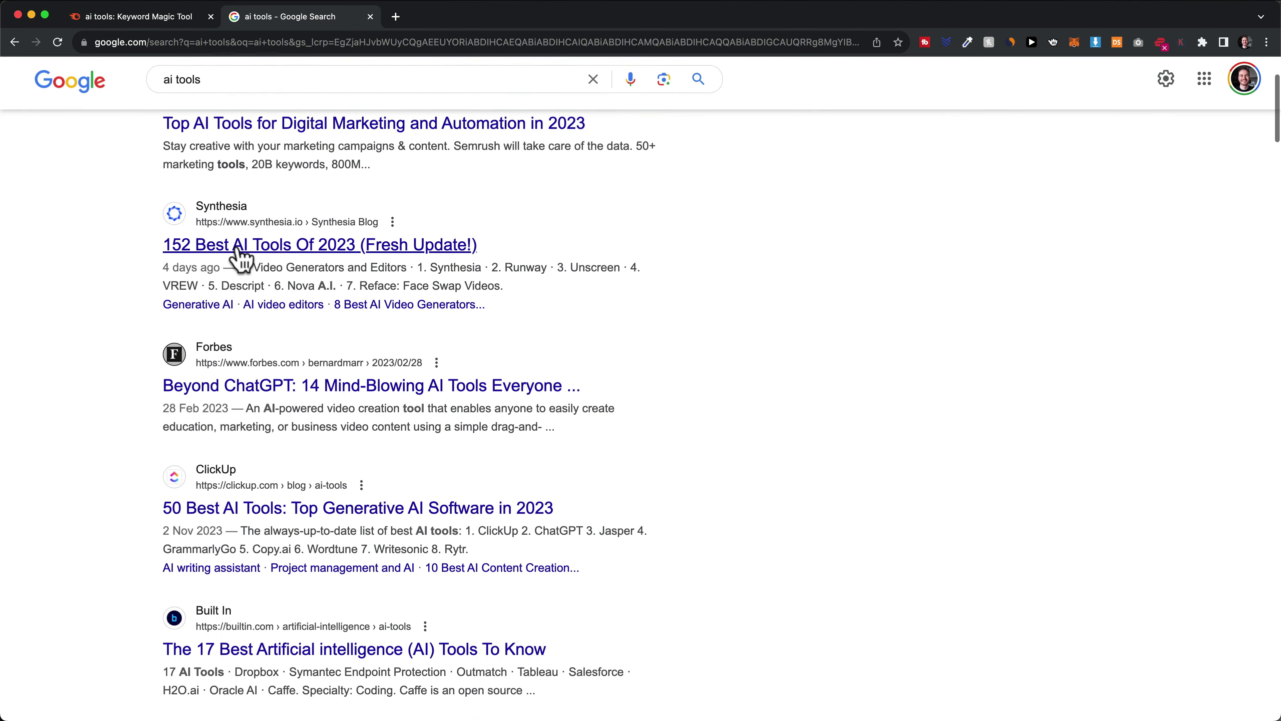
scroll(309, 247, down, 12)
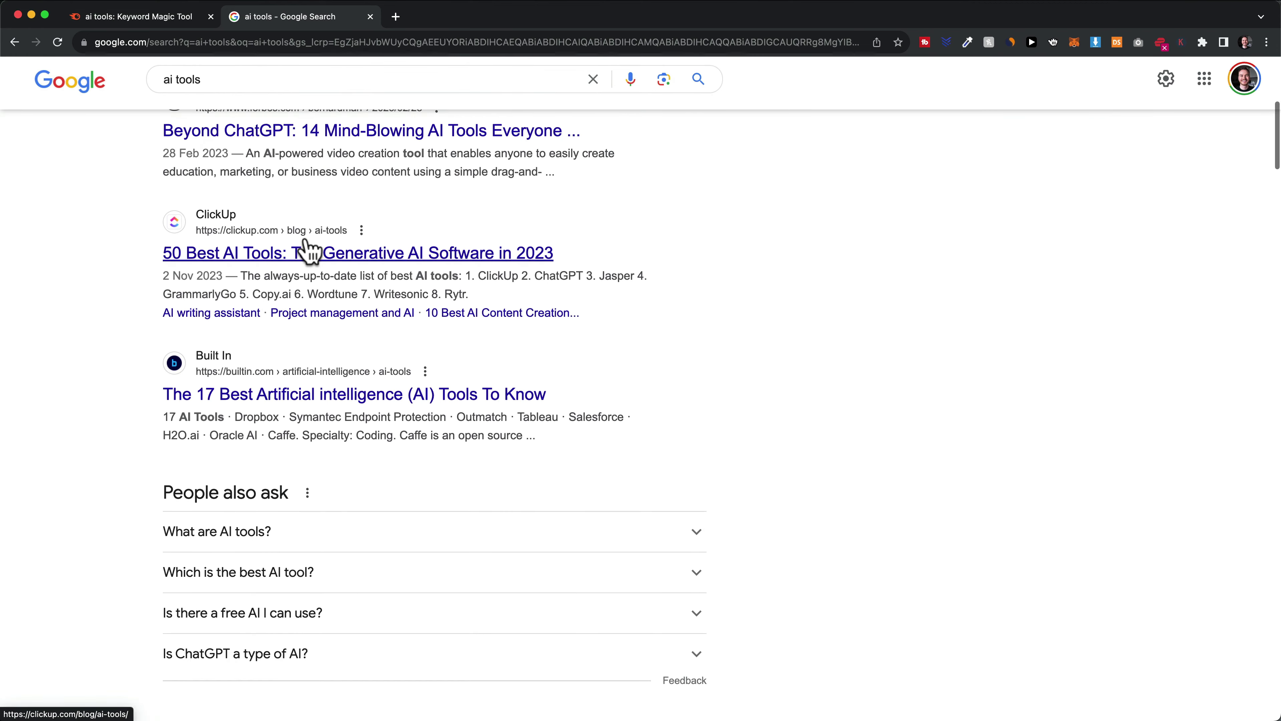
drag(168, 277, 329, 272)
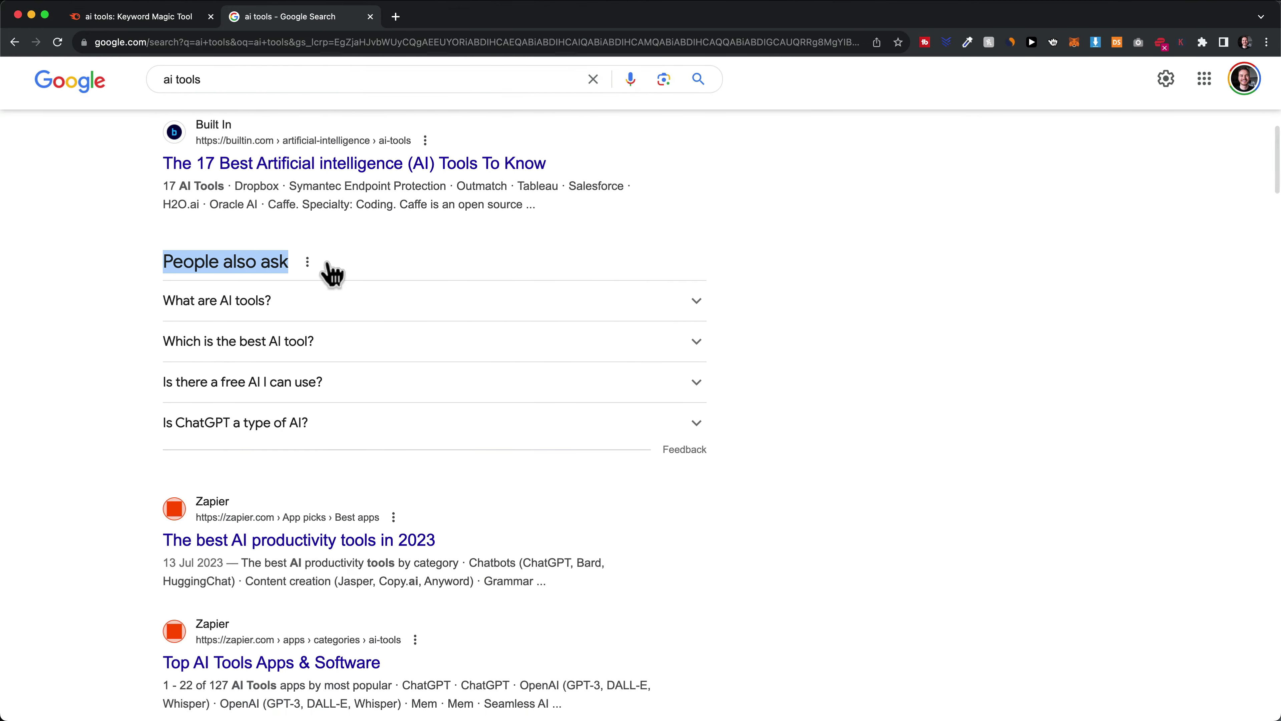
scroll(334, 277, down, 12)
scroll(334, 278, down, 19)
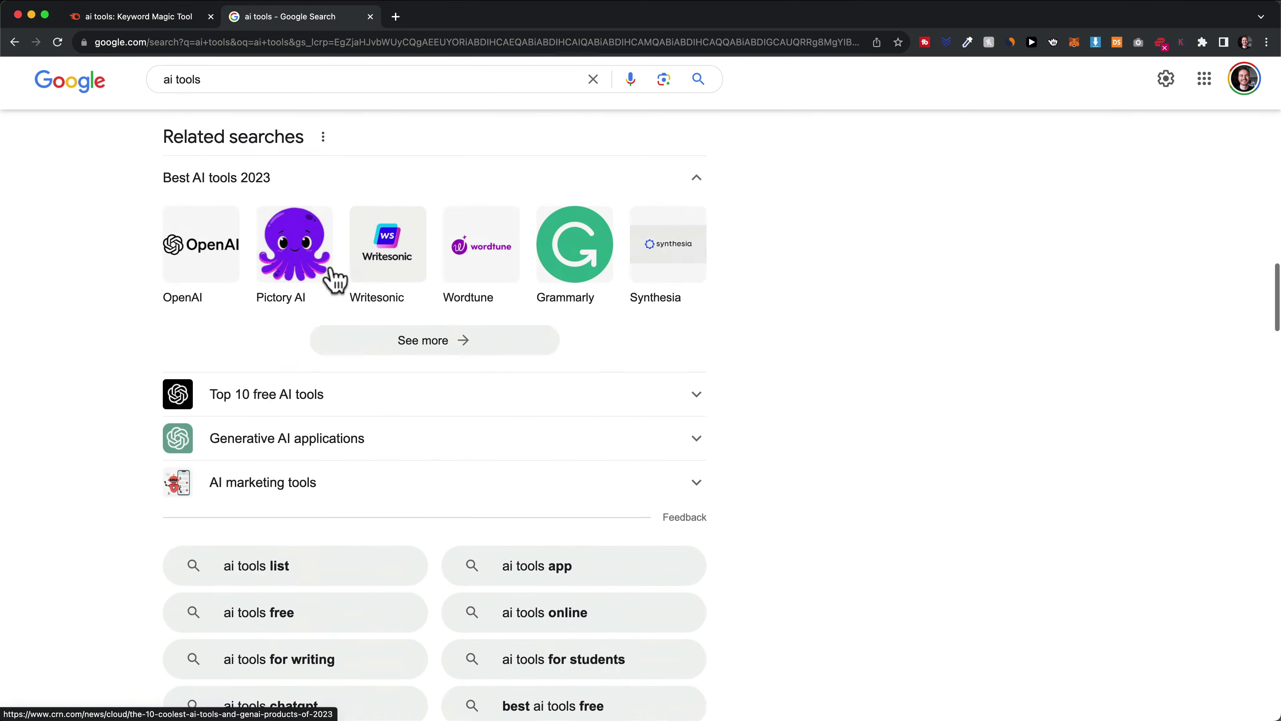
scroll(334, 278, up, 4)
drag(160, 294, 332, 300)
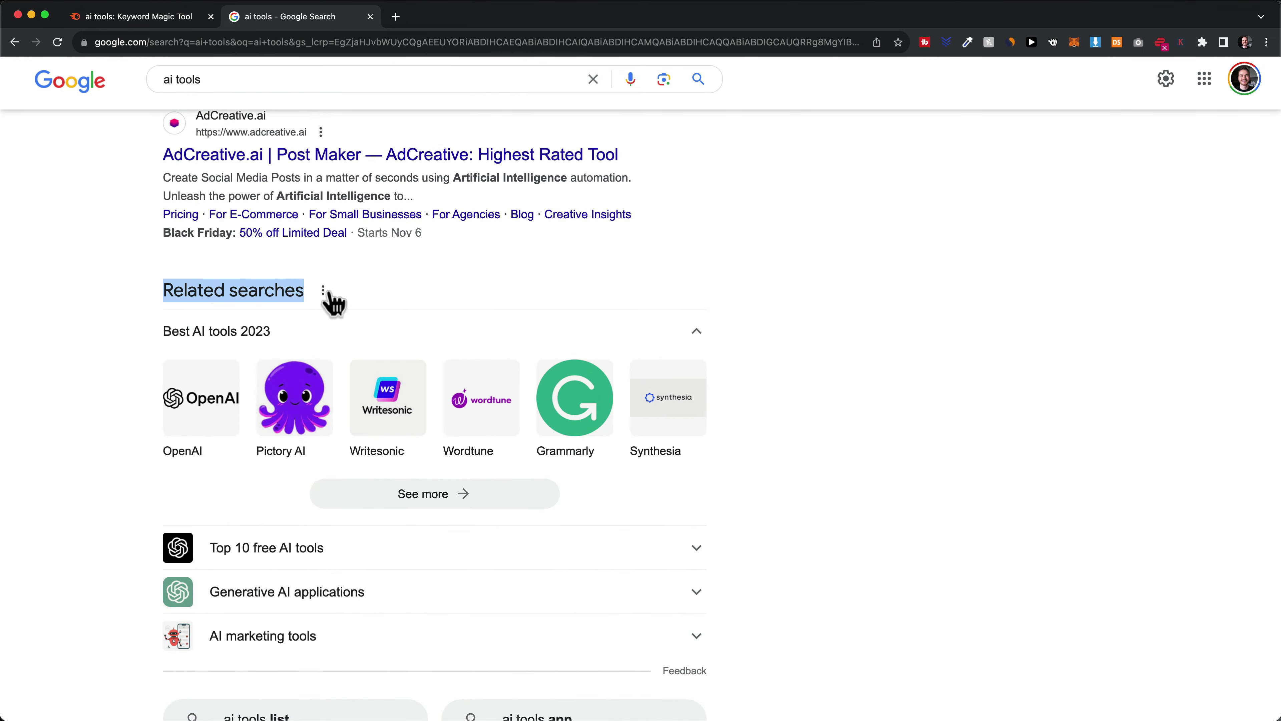
scroll(524, 292, up, 20)
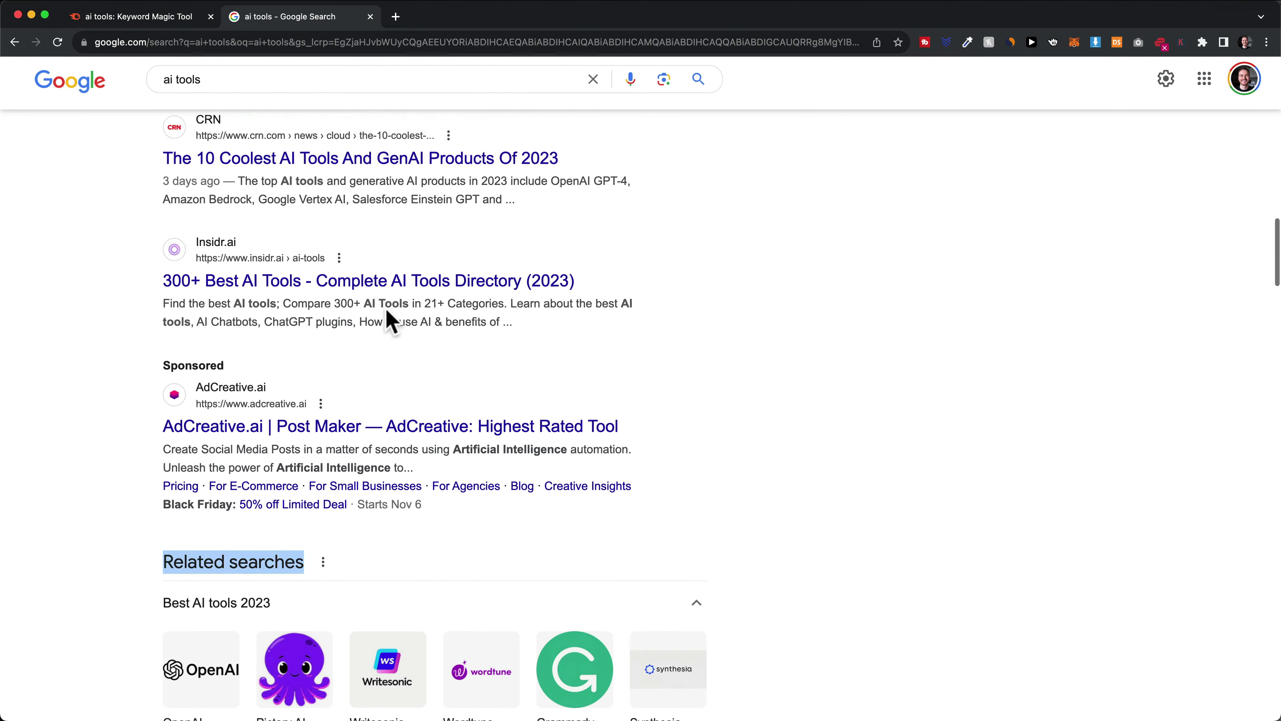
scroll(958, 201, up, 15)
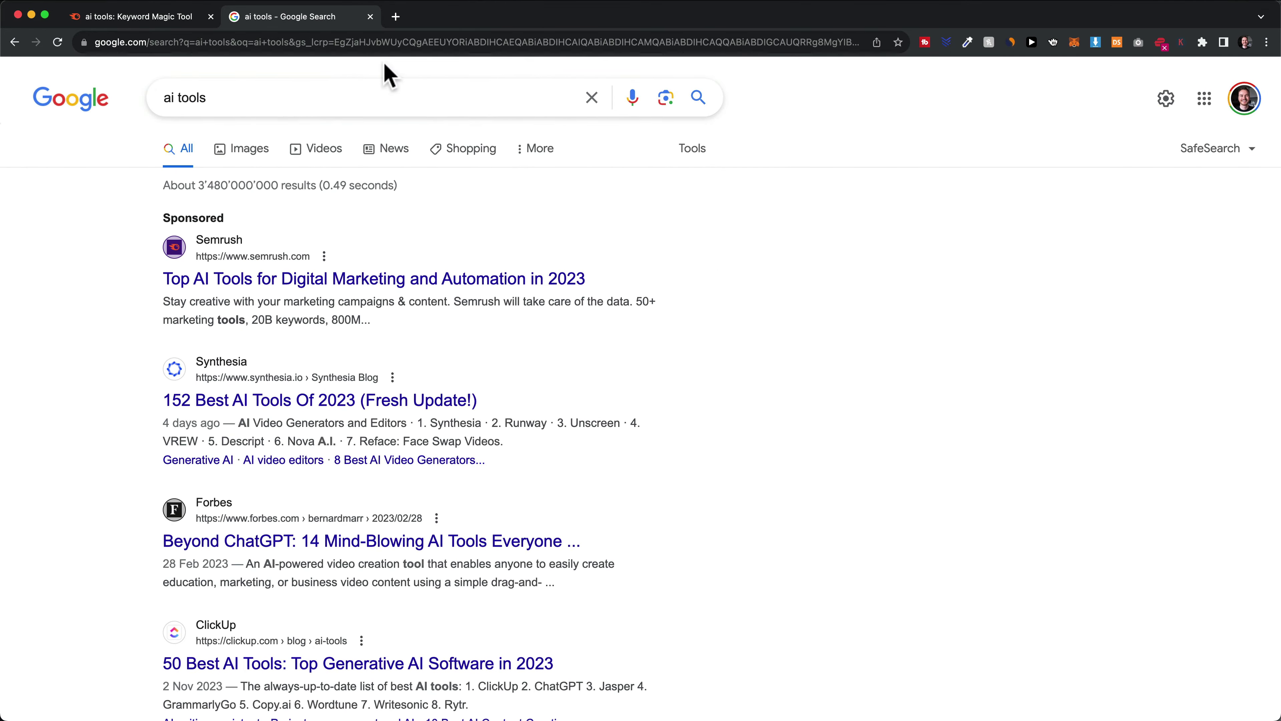
Step: Return to the Keyword Magic Tool and check the descriptions of the Results and Updated columns
click(184, 20)
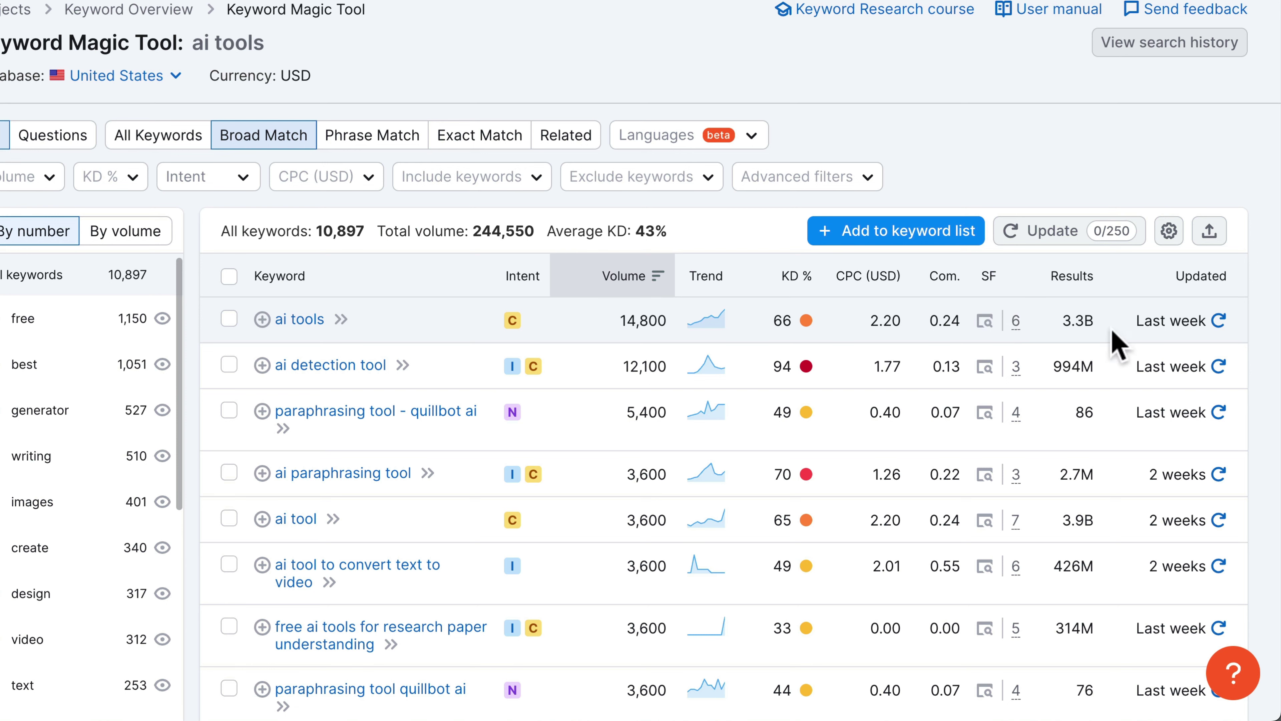
mouse_move(1083, 283)
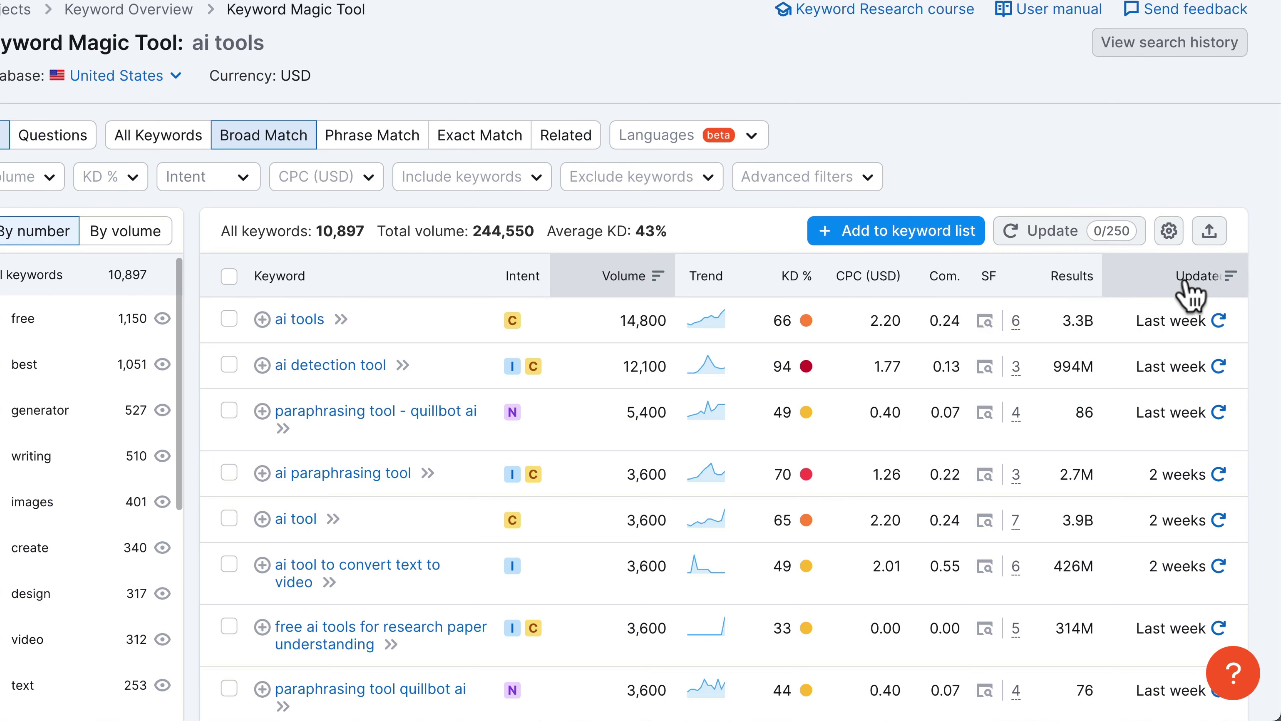
mouse_move(1200, 294)
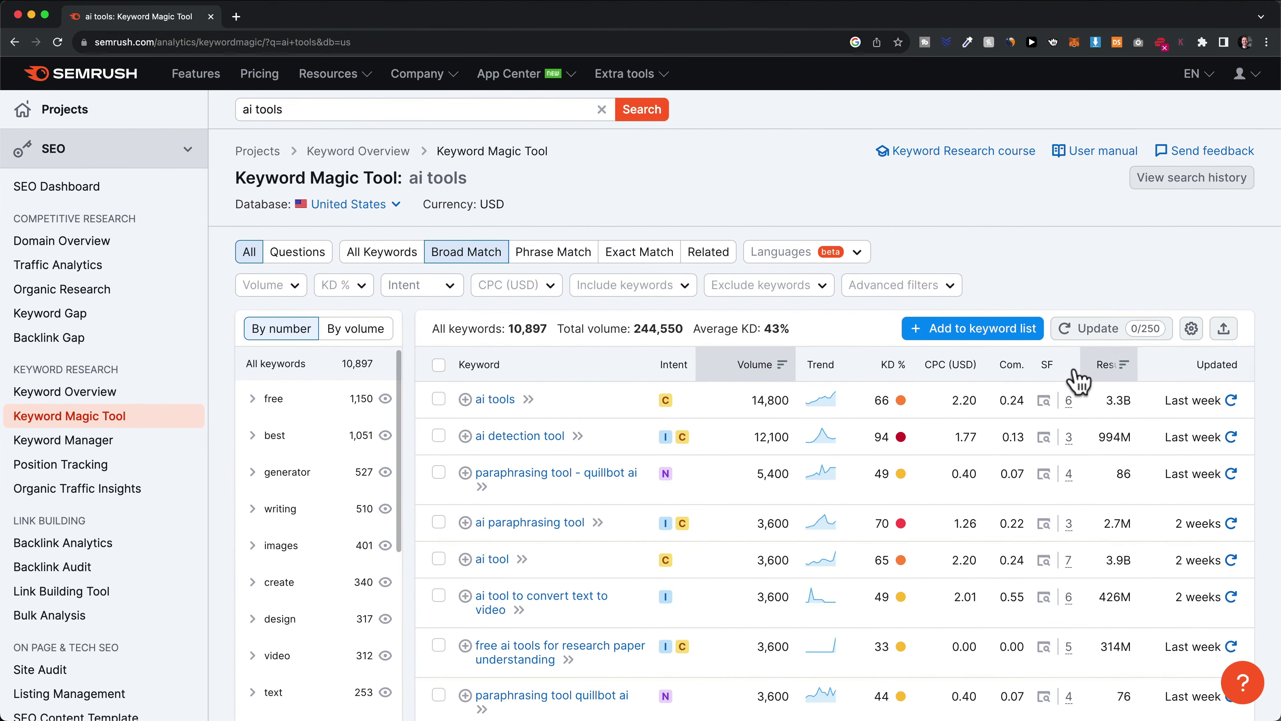
Step: Review the KD % ratings in the ai tools keyword table
mouse_move(871, 376)
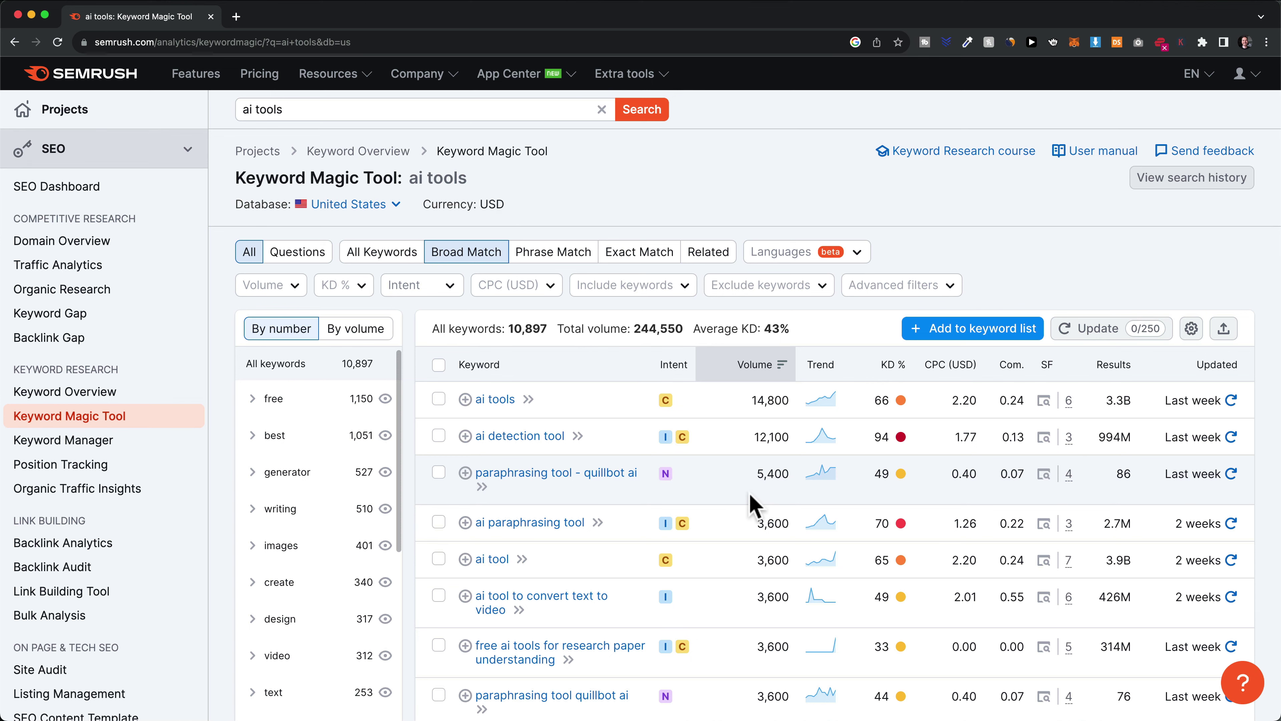
scroll(752, 502, down, 1)
mouse_move(896, 393)
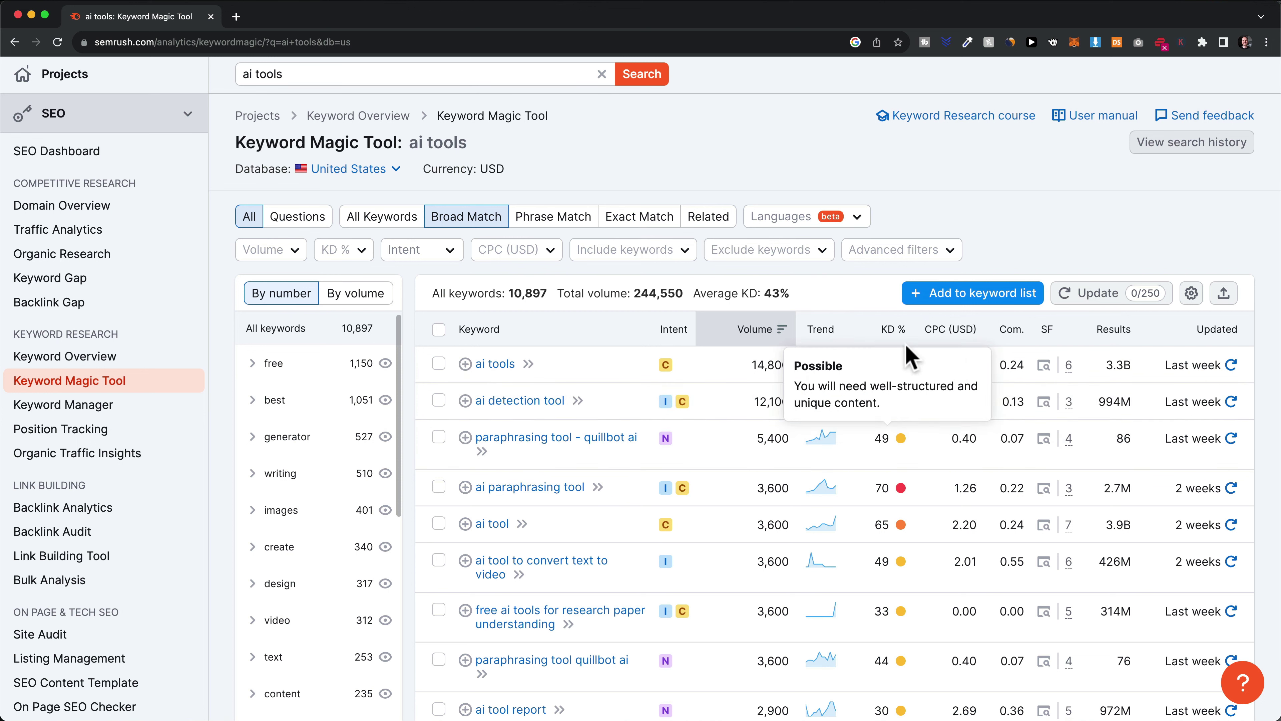
Step: Check the difficulty ratings in the ai tools keyword table and filter the keywords to Very easy (0–14%) keyword difficulty
mouse_move(892, 335)
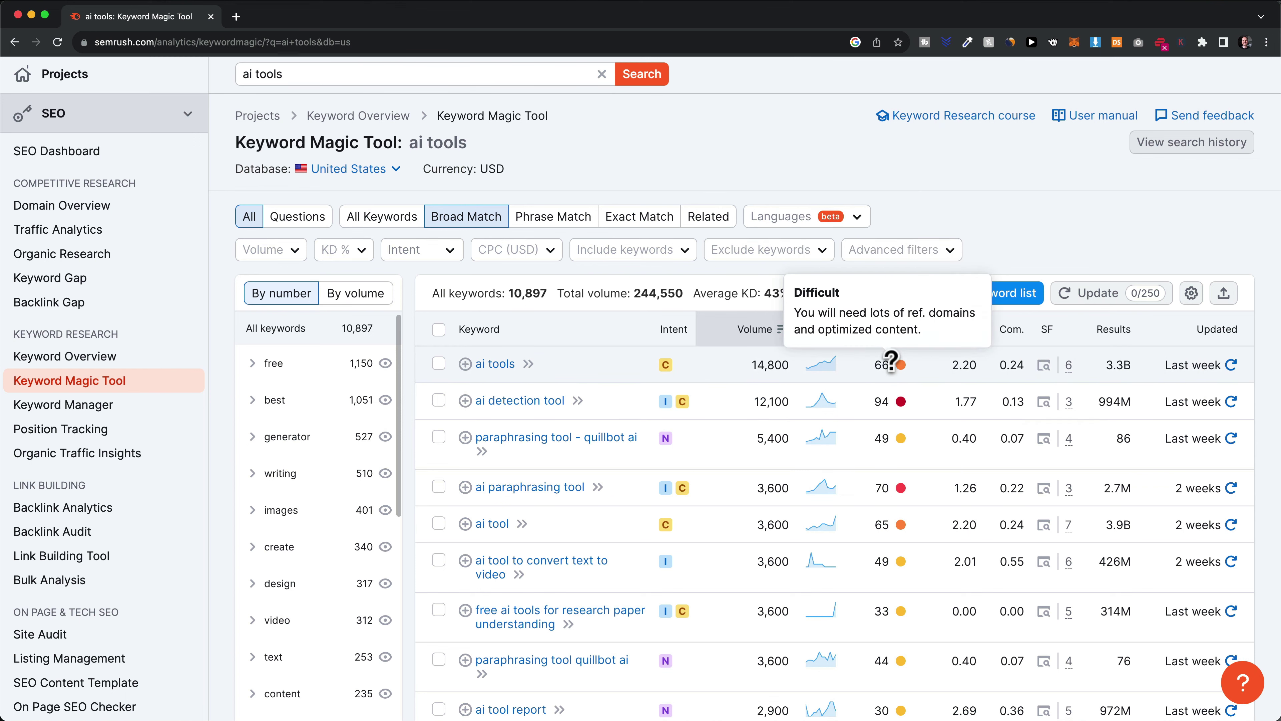
scroll(899, 362, down, 2)
mouse_move(894, 417)
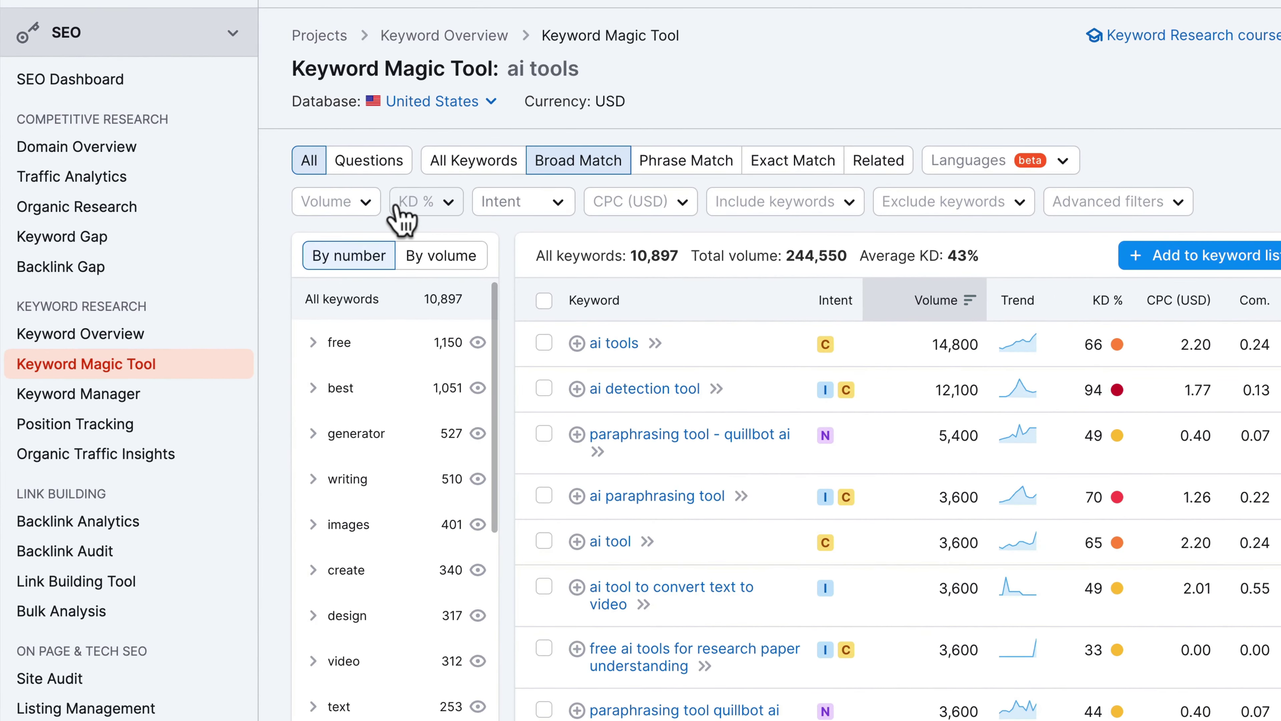
click(441, 205)
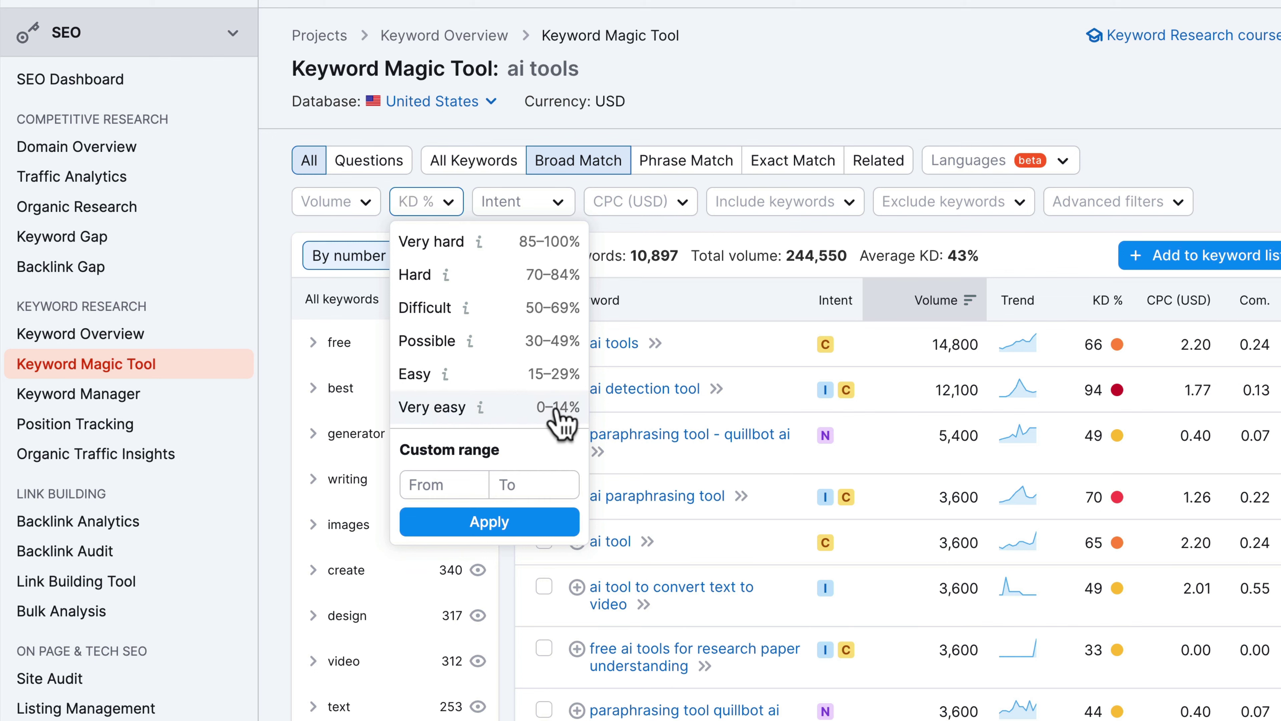
click(490, 409)
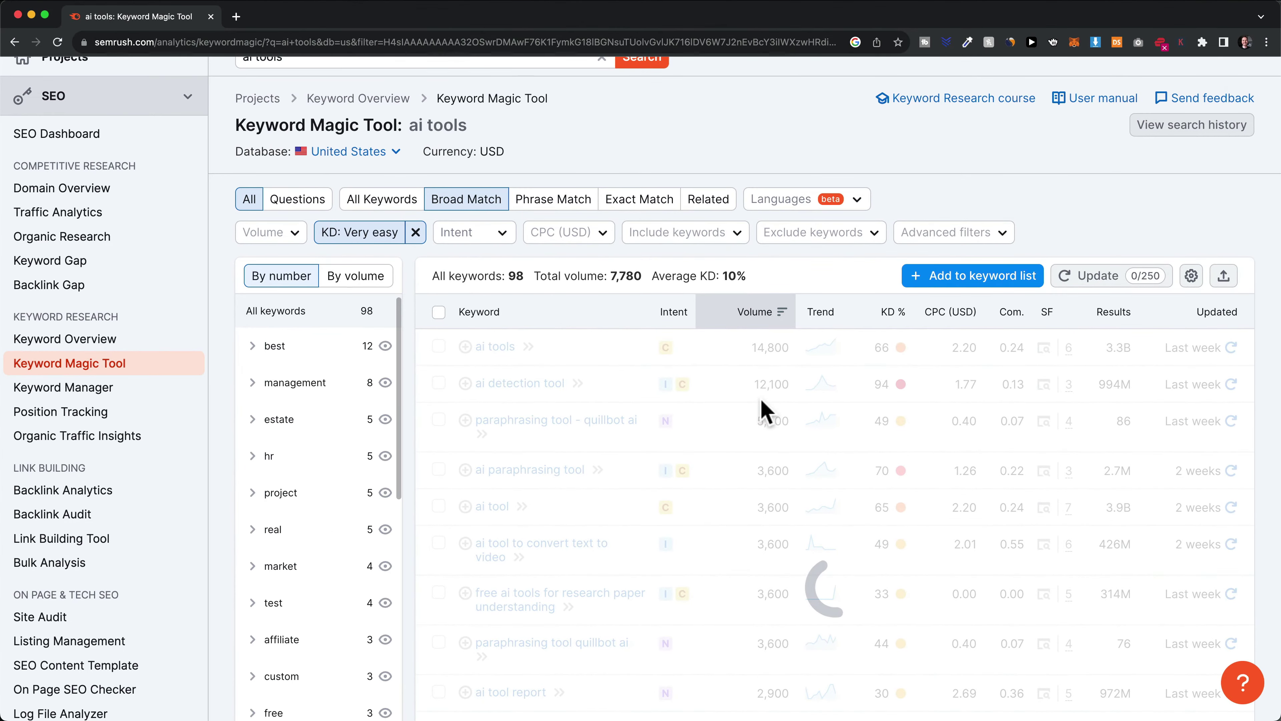
Step: Review the highest-volume Very easy keywords, comparing their volume, trend and difficulty
scroll(764, 409, up, 1)
scroll(944, 237, down, 2)
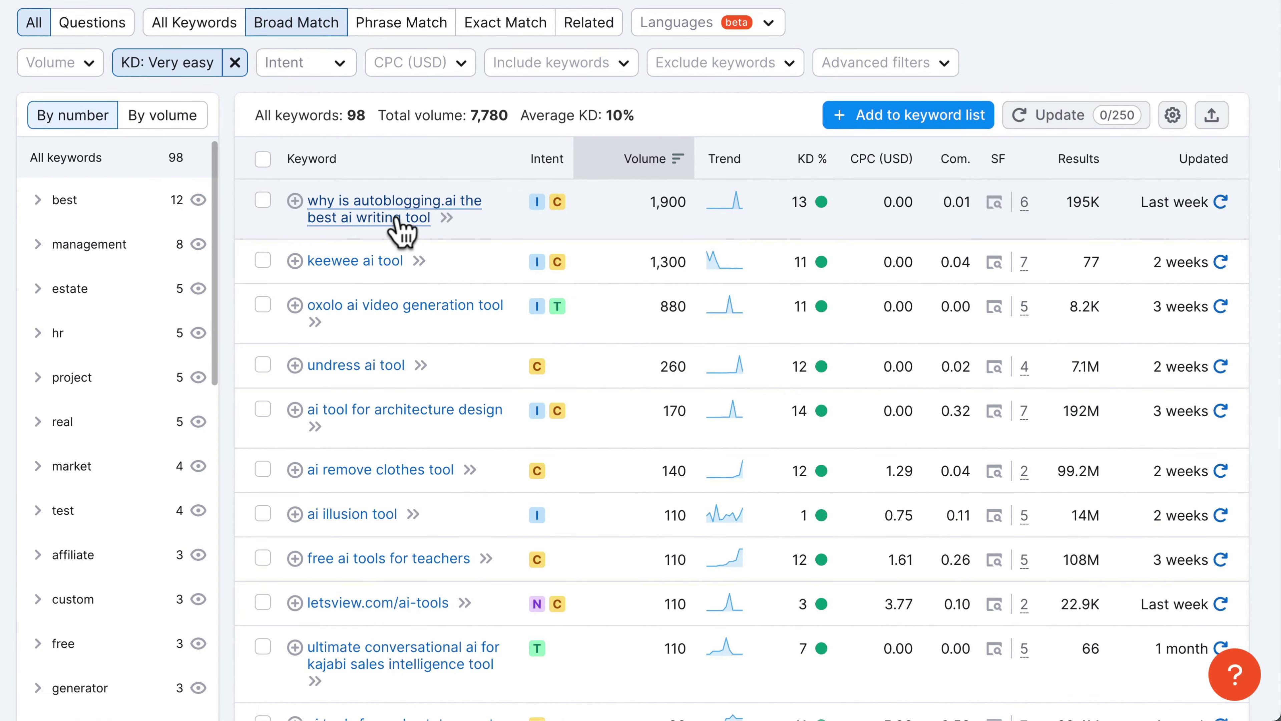
scroll(469, 234, down, 1)
scroll(484, 235, down, 1)
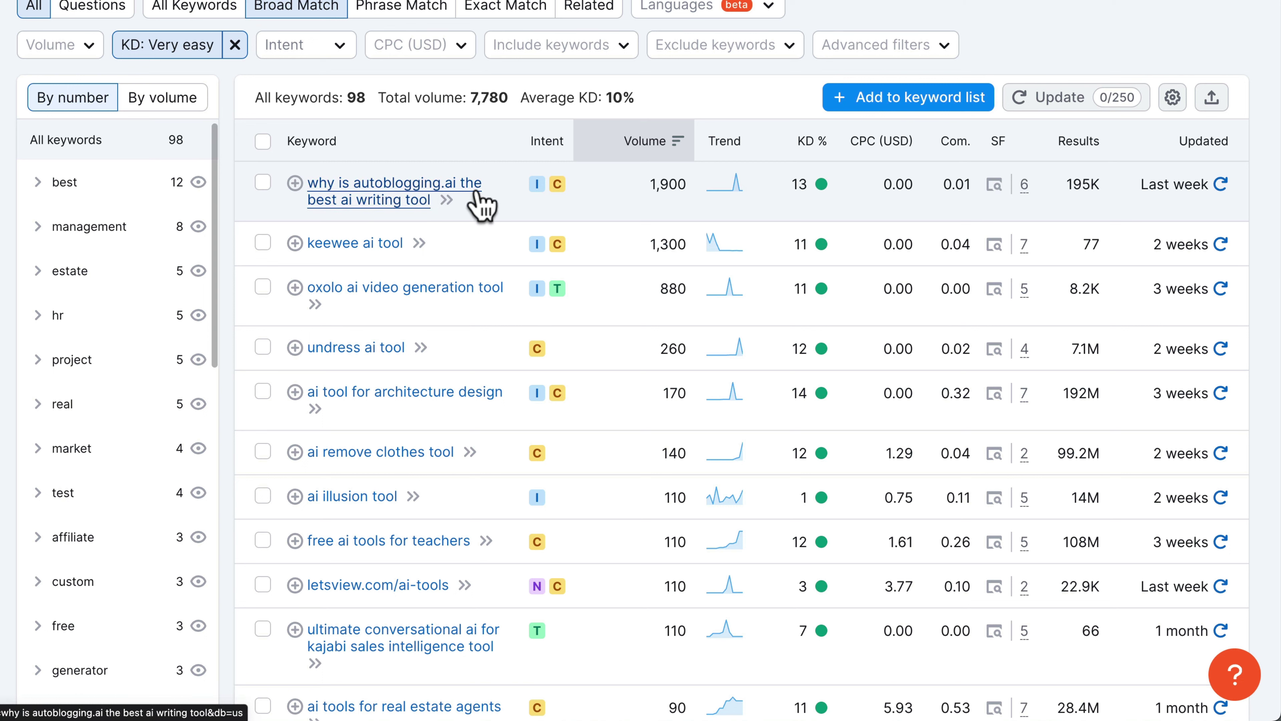
scroll(452, 193, down, 3)
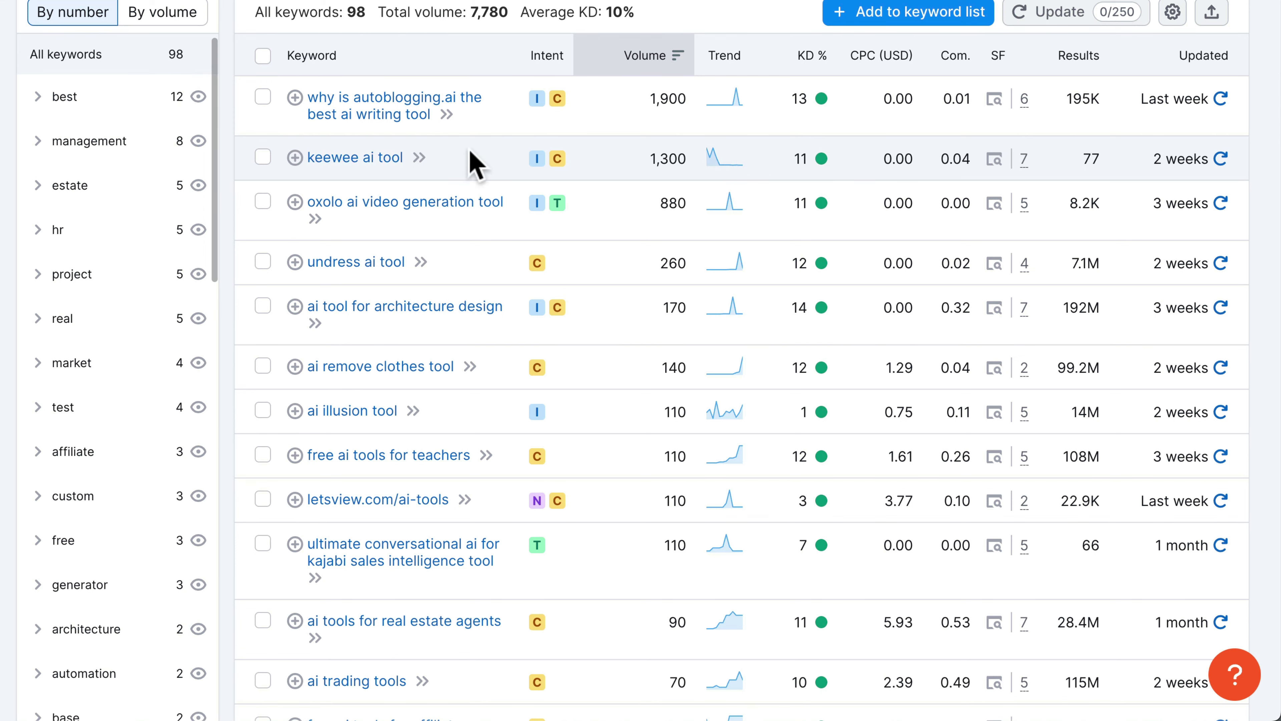
scroll(480, 163, down, 1)
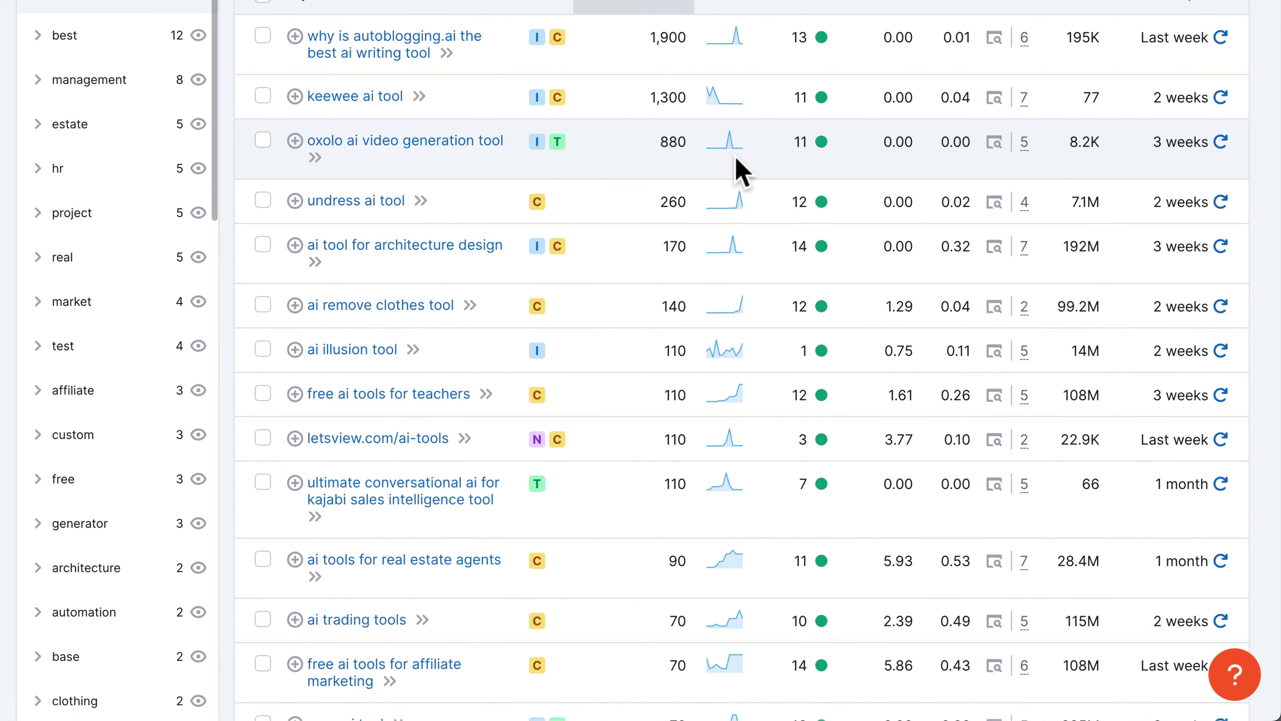
scroll(738, 160, down, 1)
scroll(736, 144, down, 1)
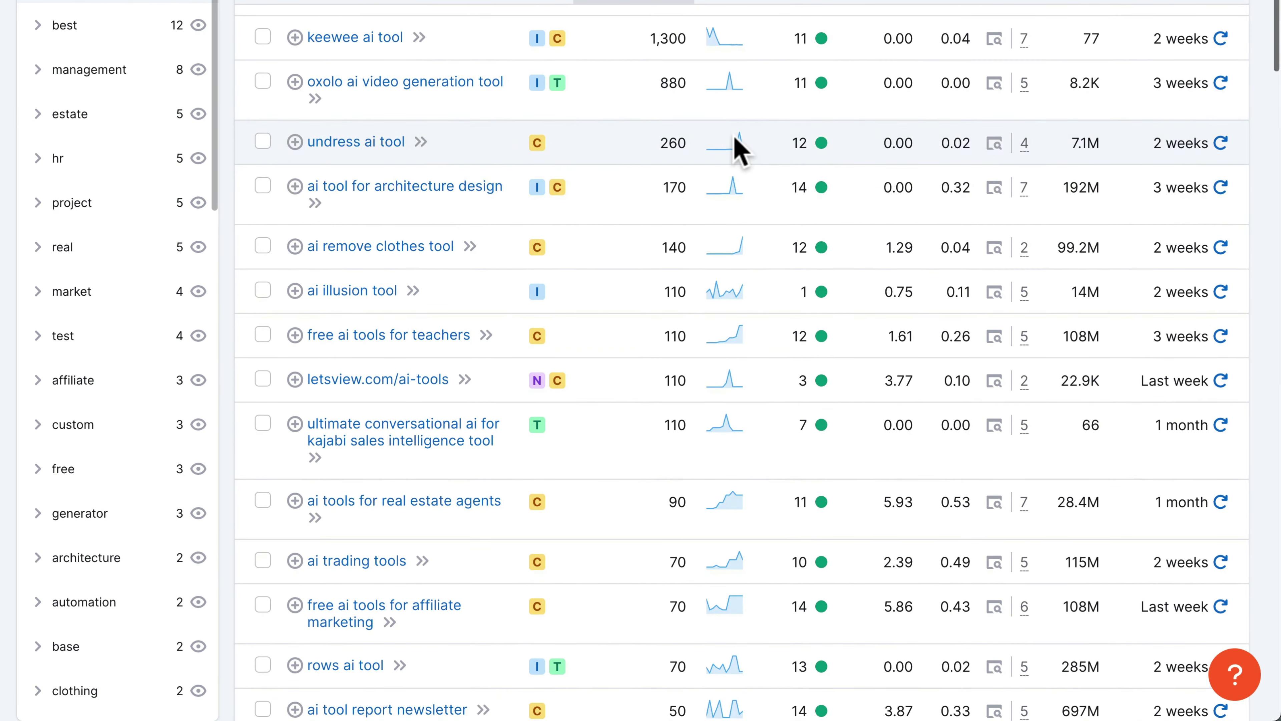
scroll(731, 167, up, 3)
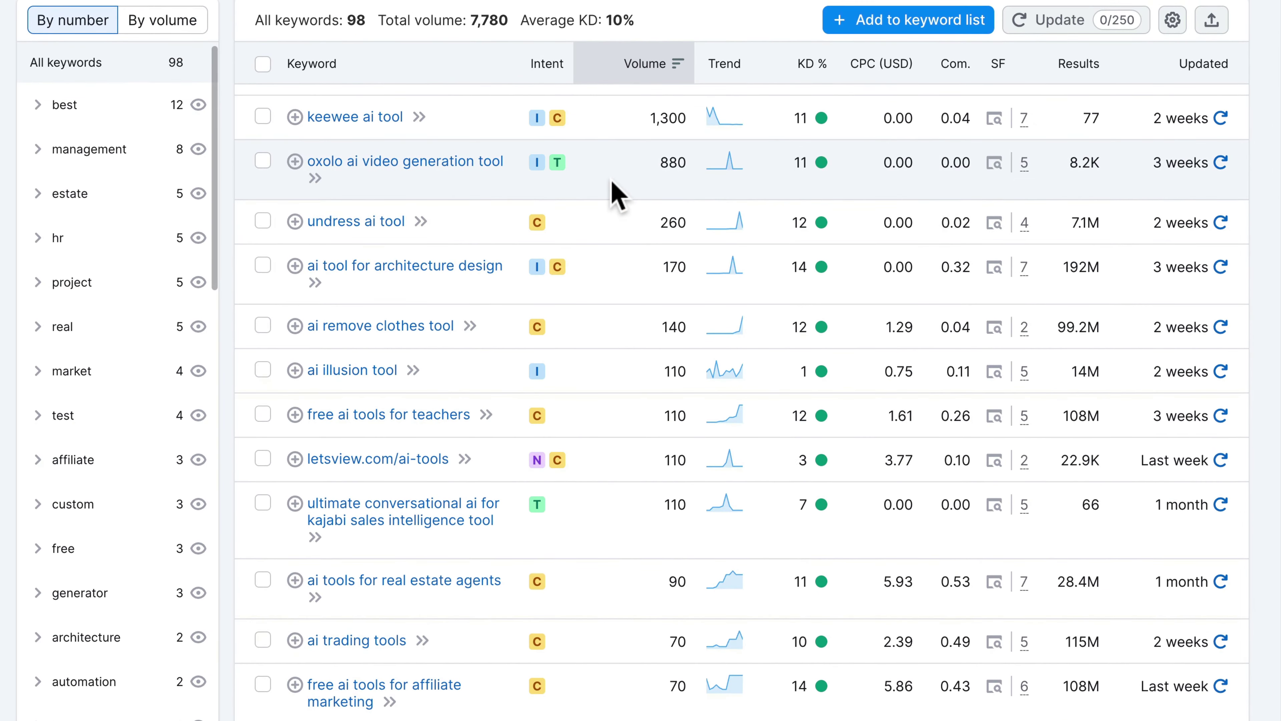
scroll(620, 199, down, 3)
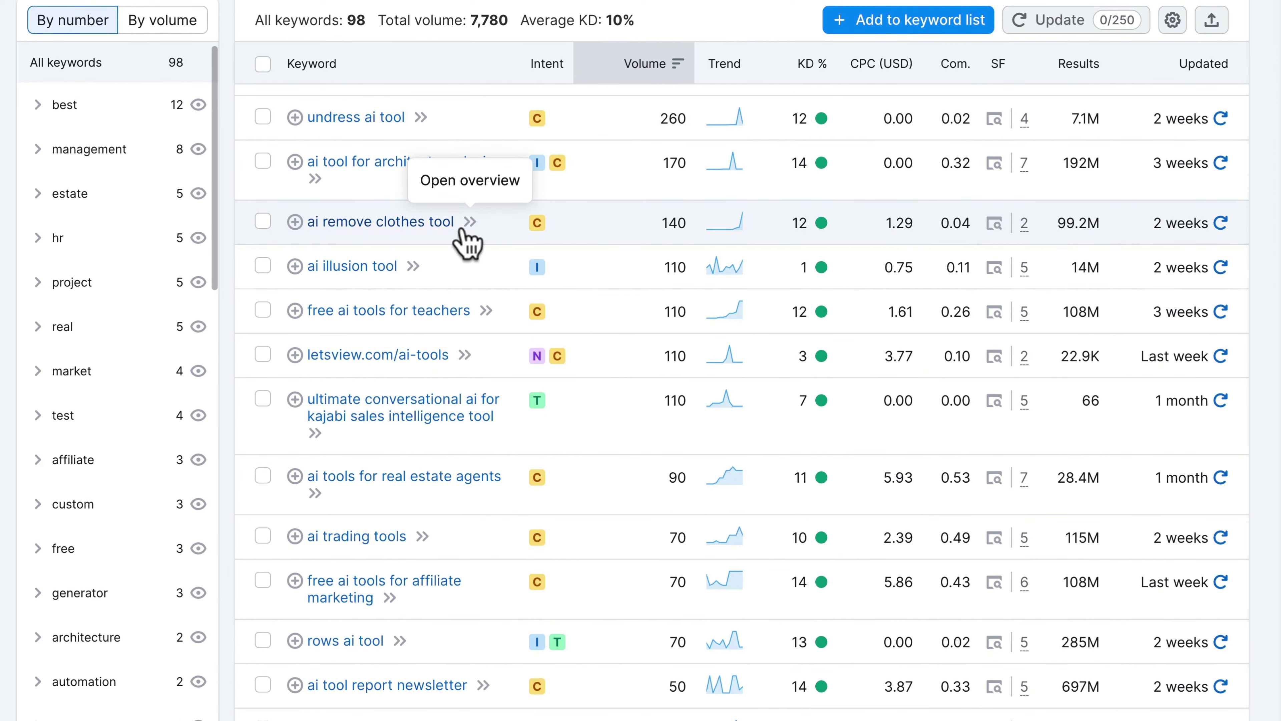
scroll(596, 227, down, 1)
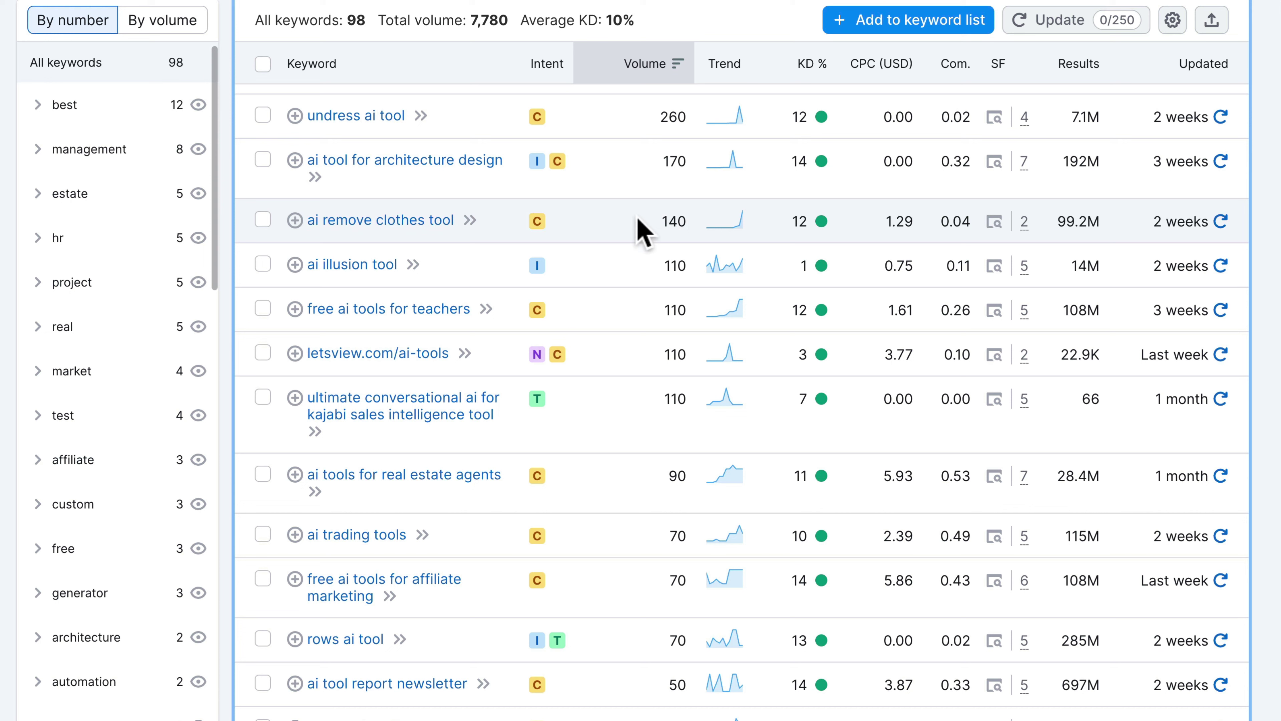
Step: Create a first keyword list named AI Tools from the "ai remove clothes tool" keyword so that it is saved there
click(297, 222)
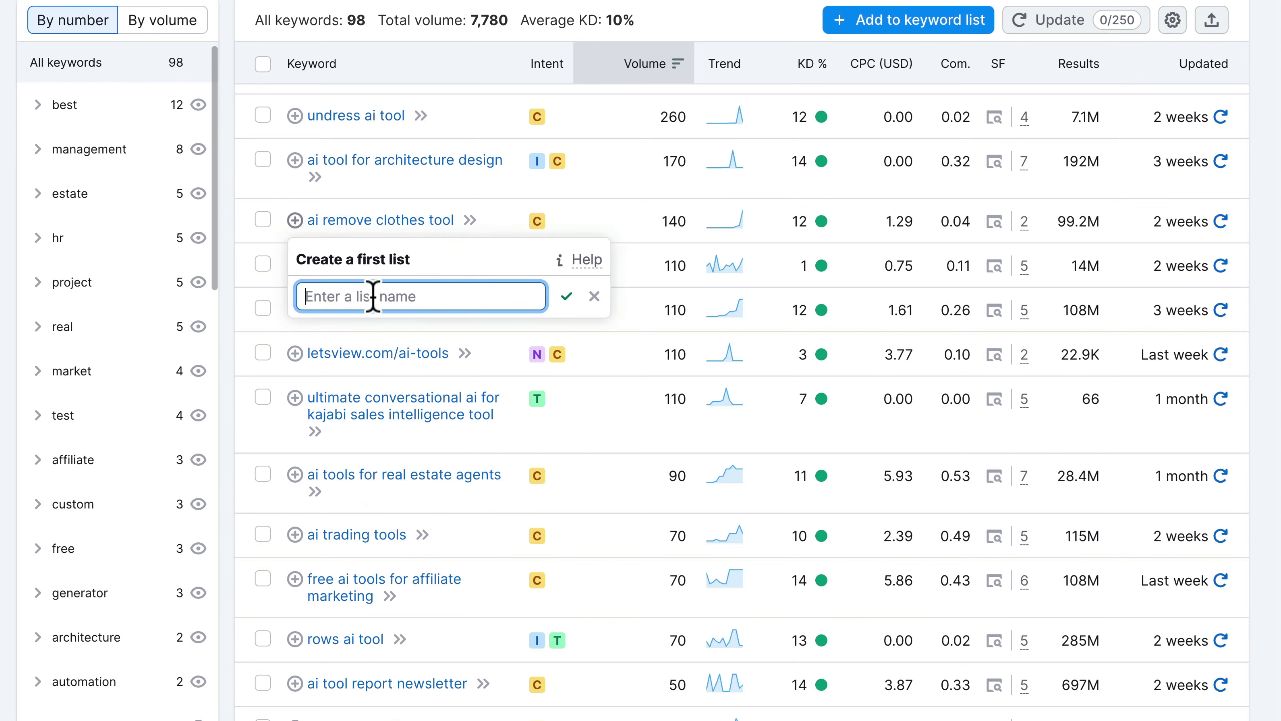
text(AI Tools)
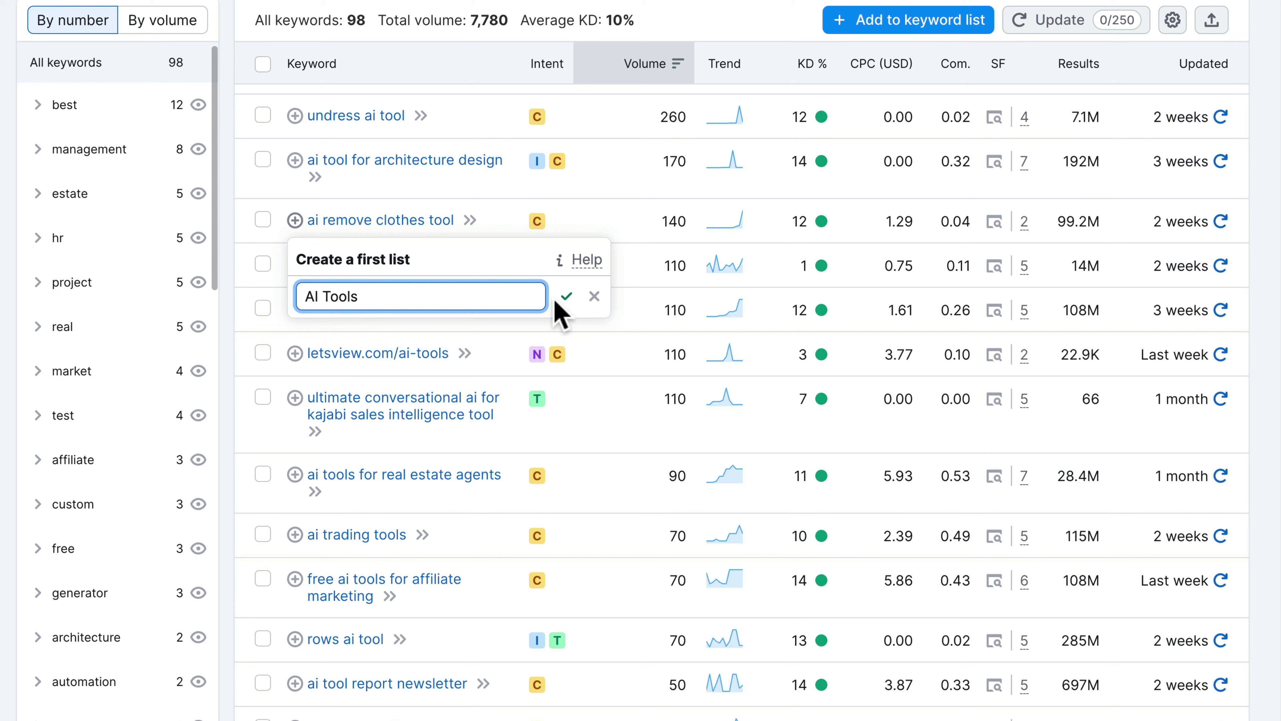
click(565, 297)
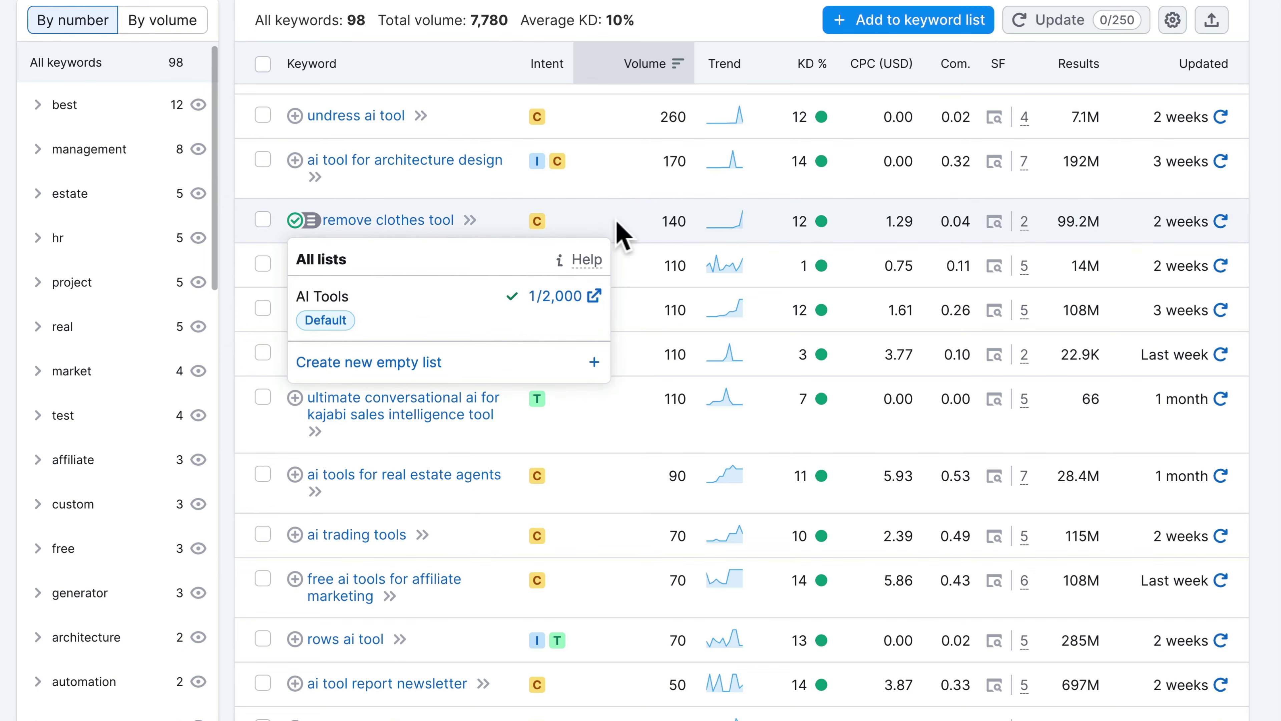
click(608, 227)
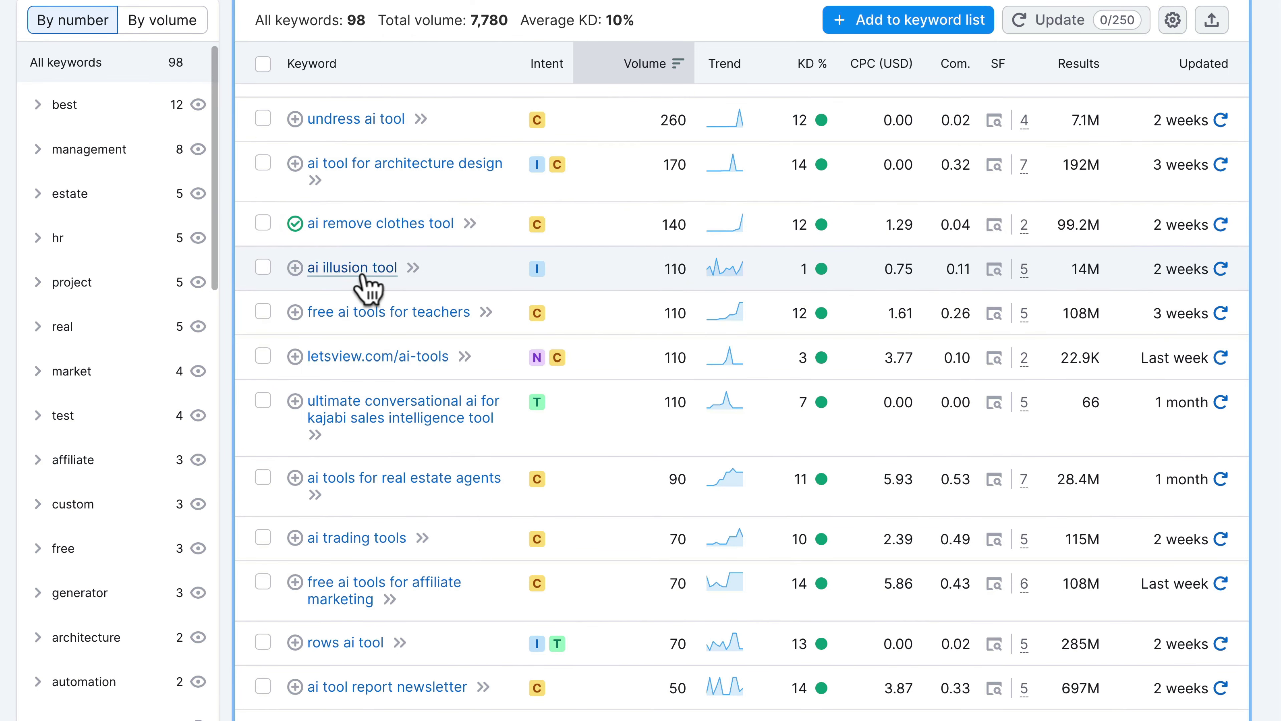
Step: Highlight the search volume of the "ai illusion tool" keyword and add that keyword to the AI Tools list
mouse_move(821, 270)
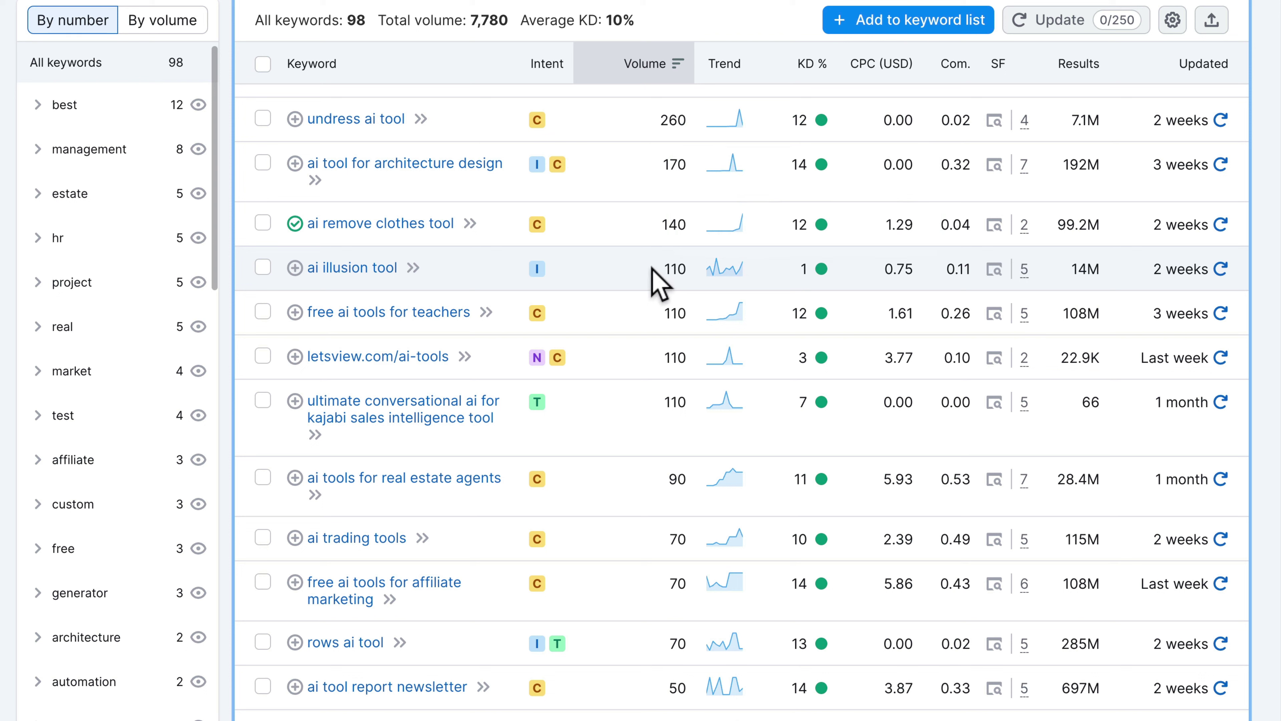
drag(657, 270, 687, 266)
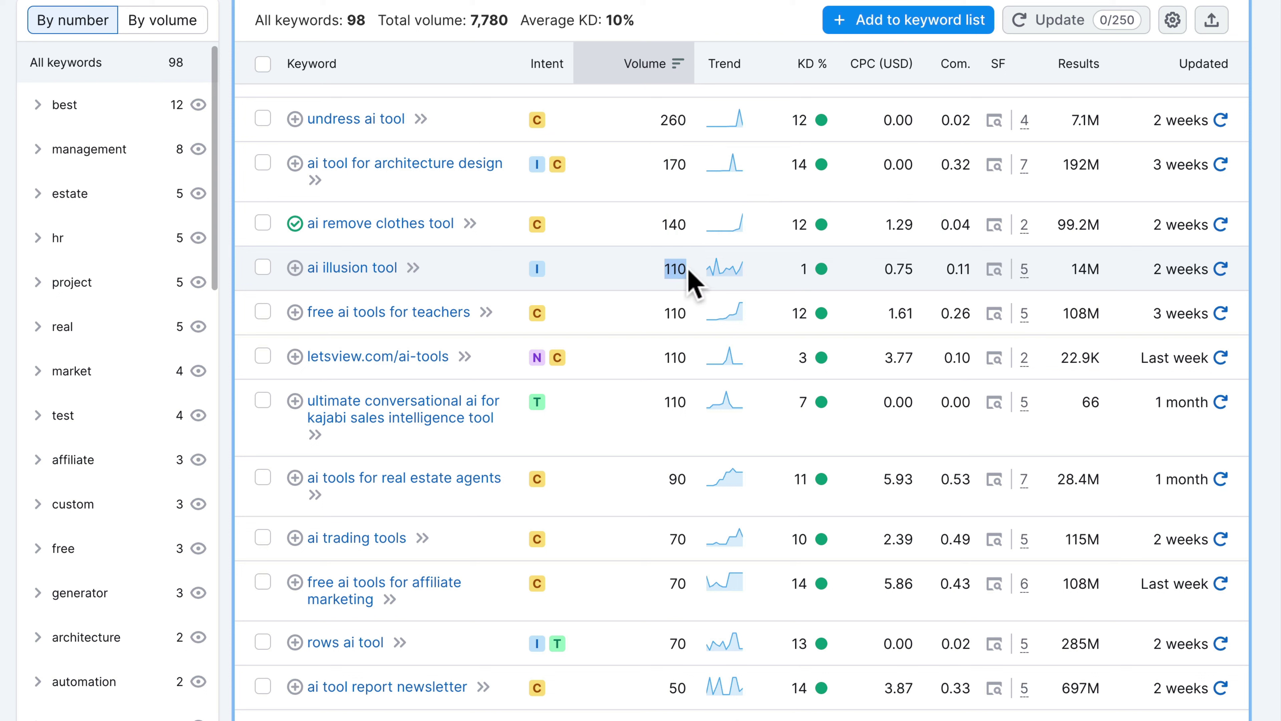
click(637, 267)
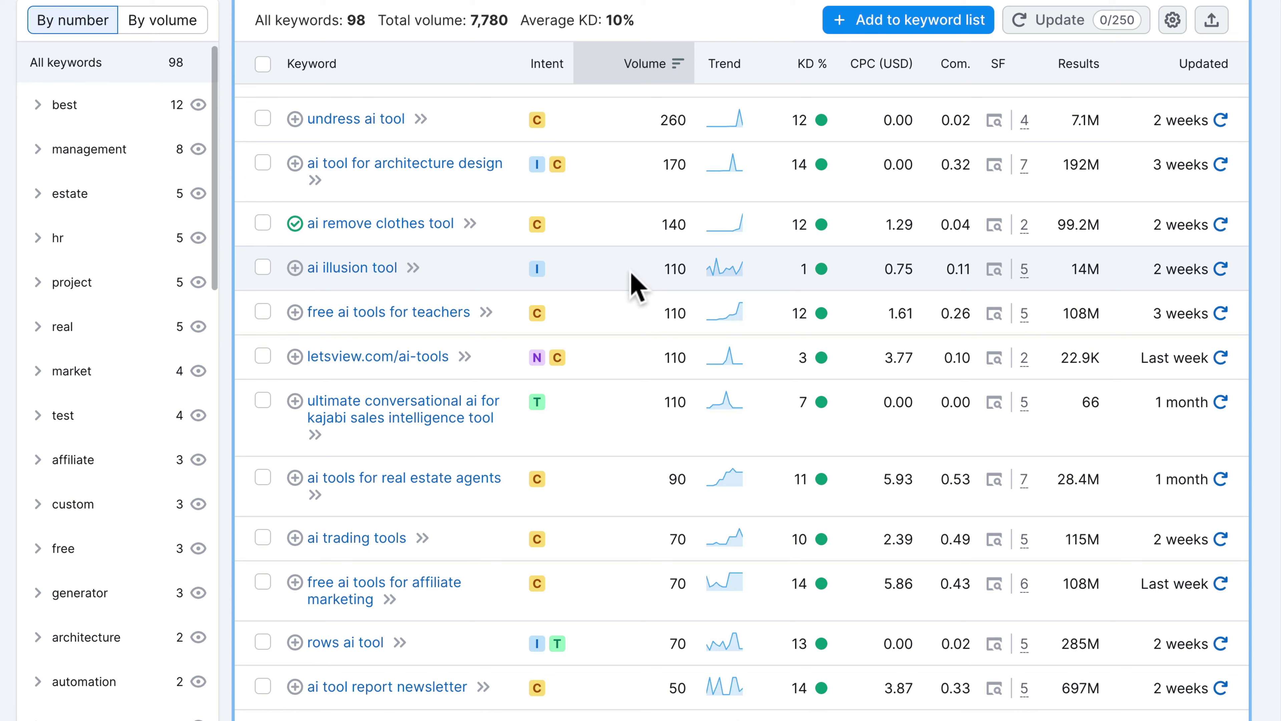
drag(654, 269, 694, 267)
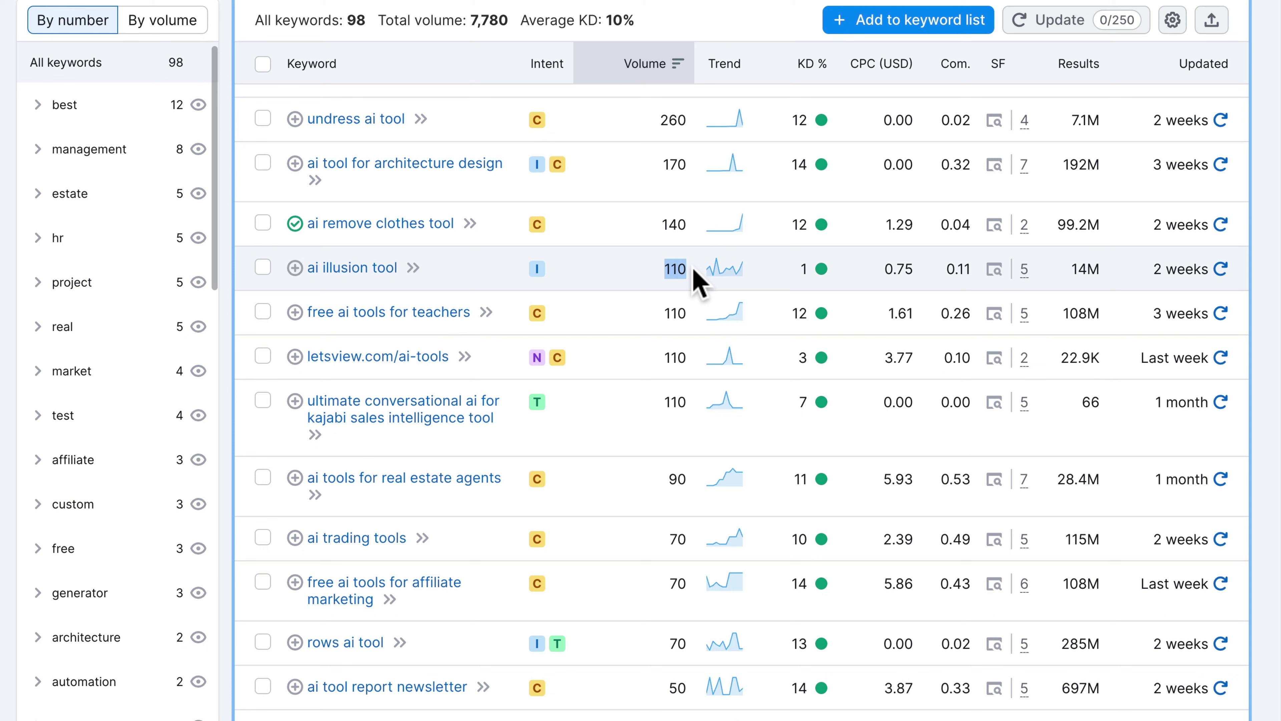
click(615, 265)
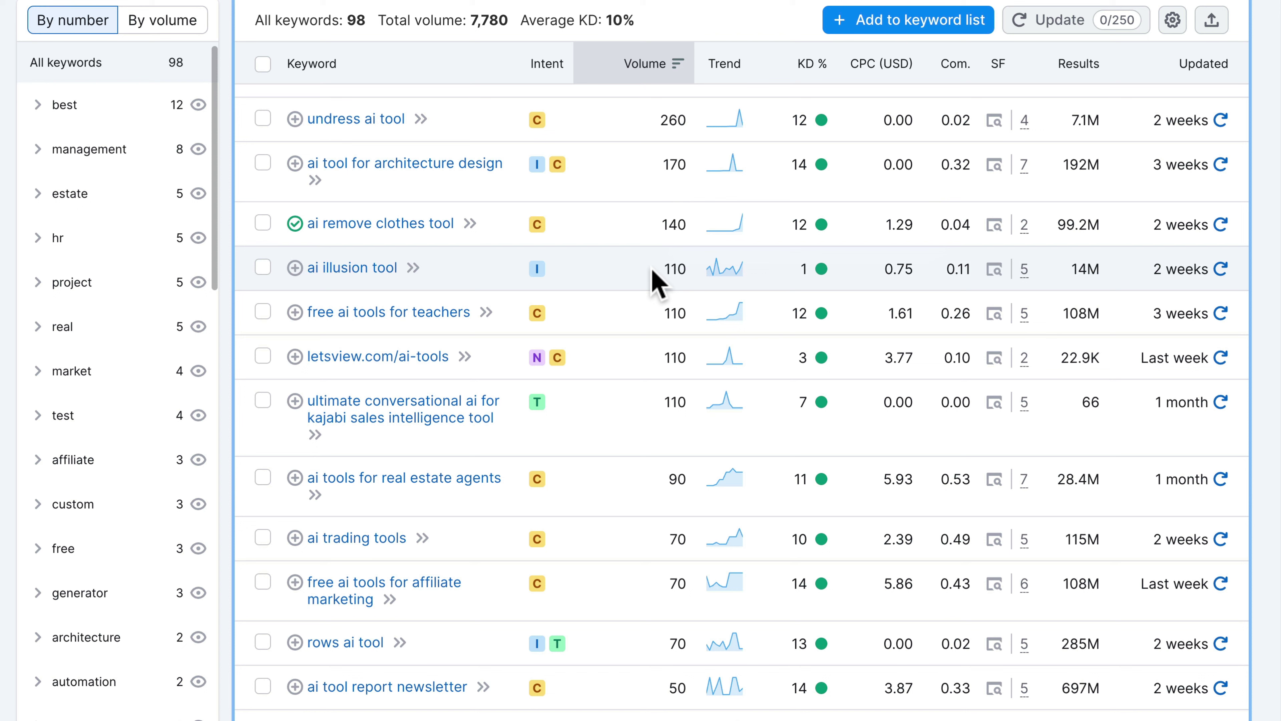
drag(658, 269, 687, 271)
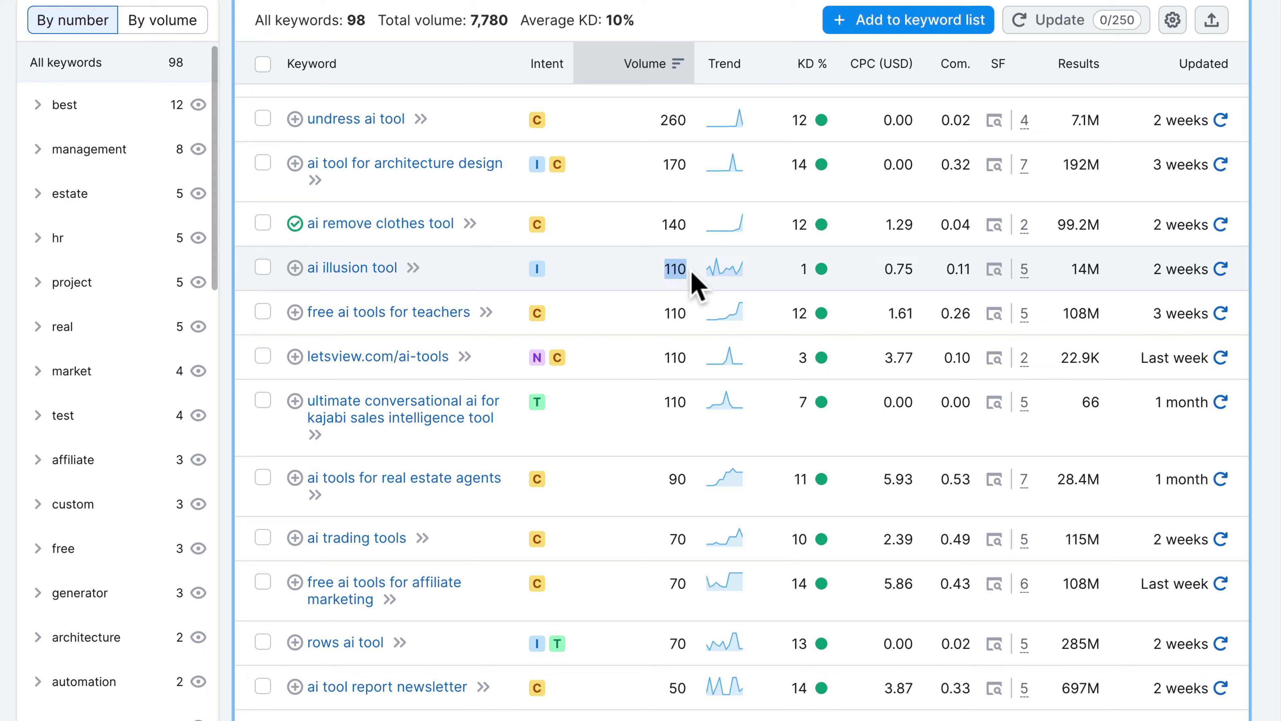
click(643, 269)
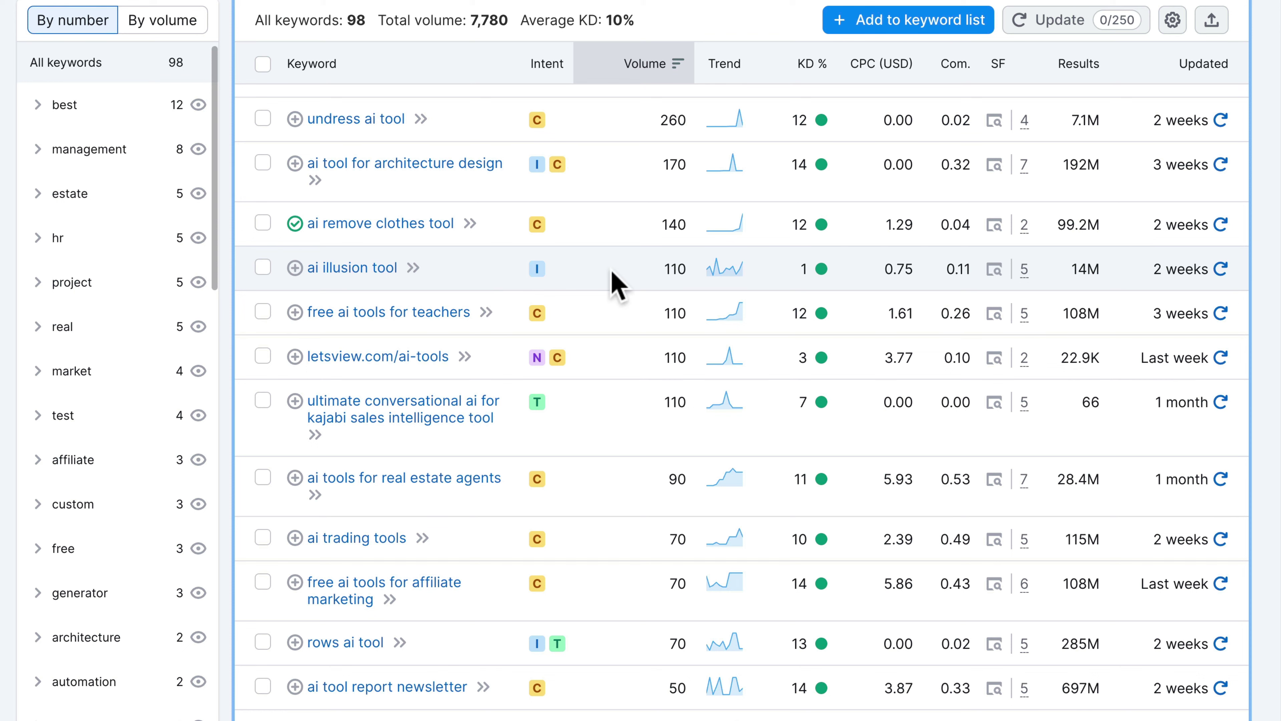
click(295, 268)
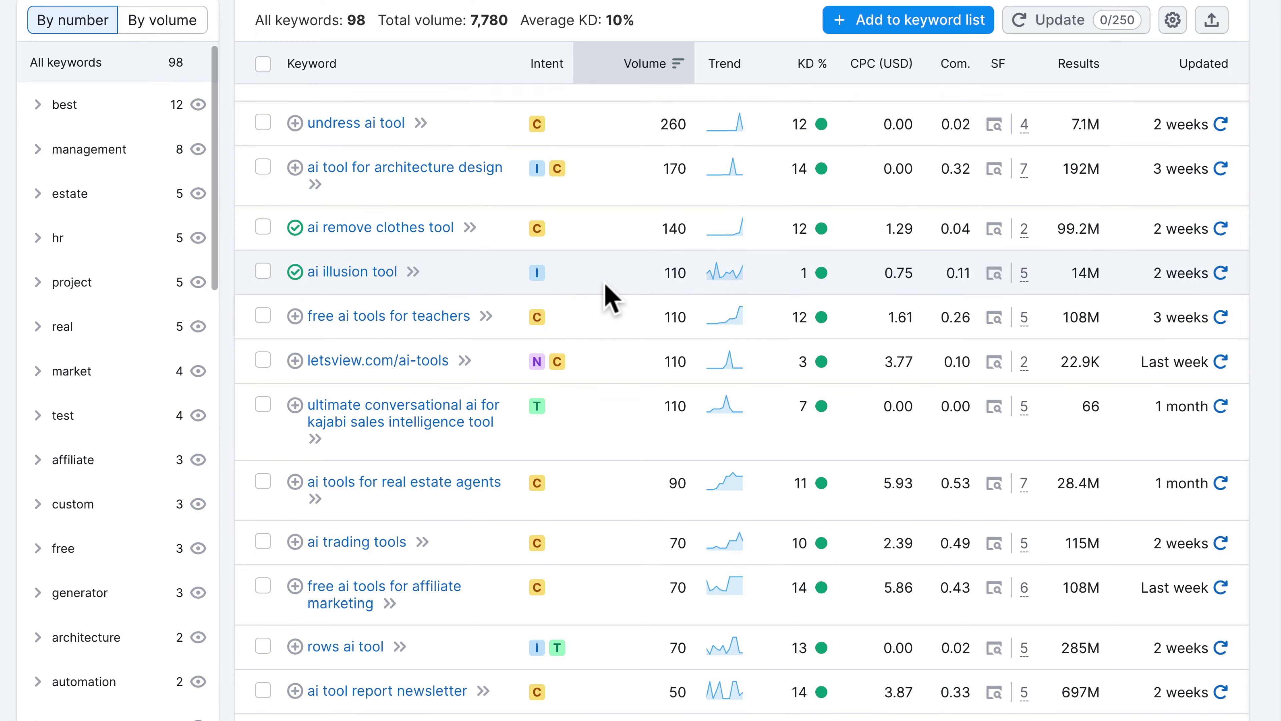
Step: Browse the lower-volume Very easy keywords for more candidates, checking their search volumes and trends
scroll(464, 258, down, 2)
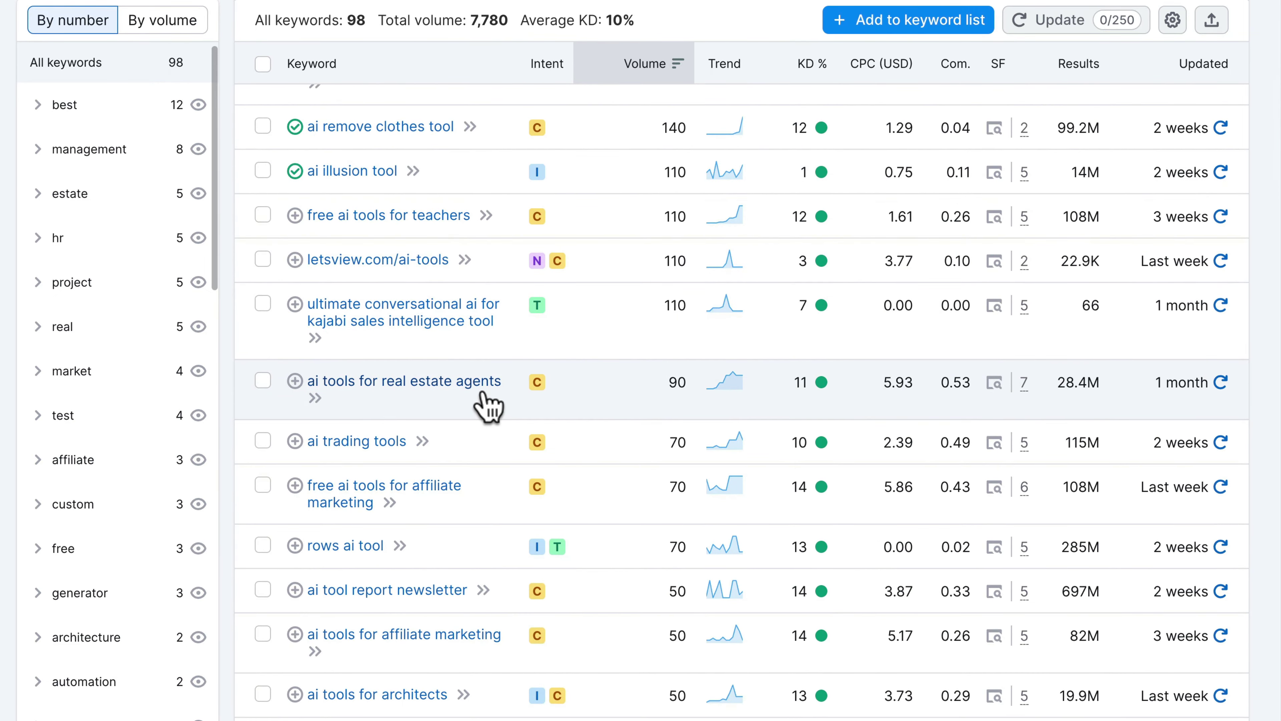
scroll(486, 407, down, 6)
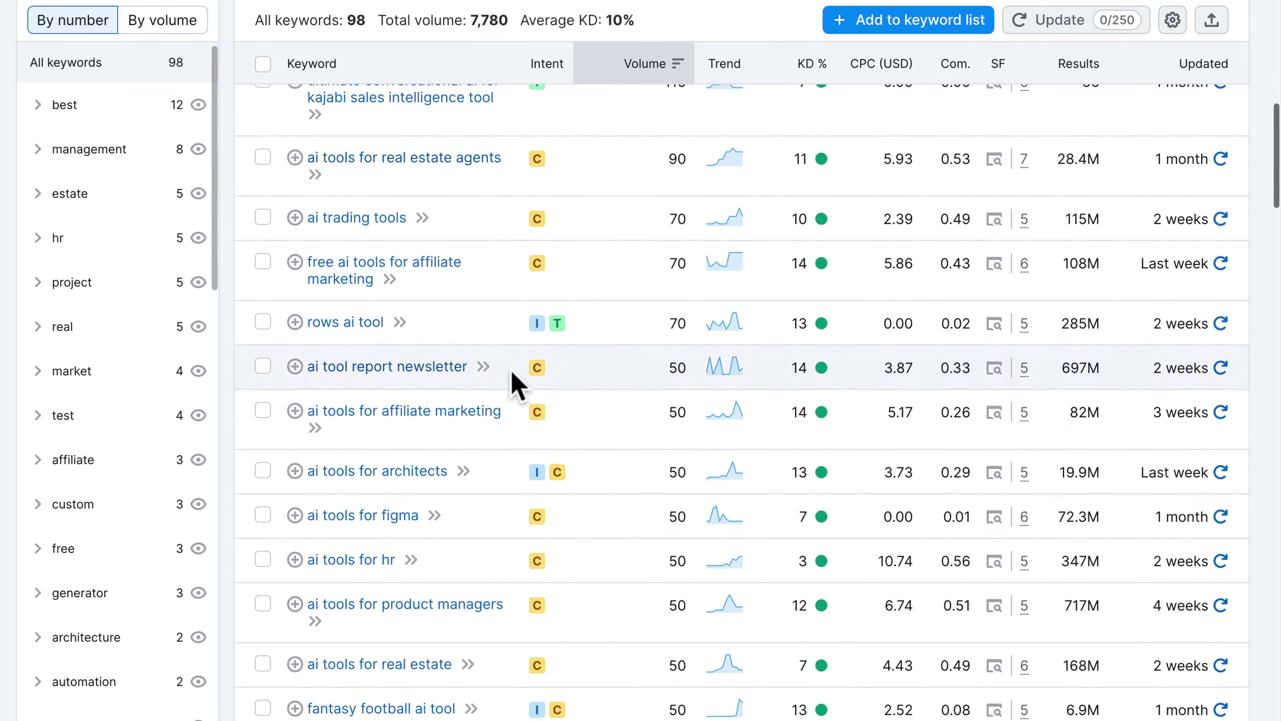
scroll(730, 424, down, 4)
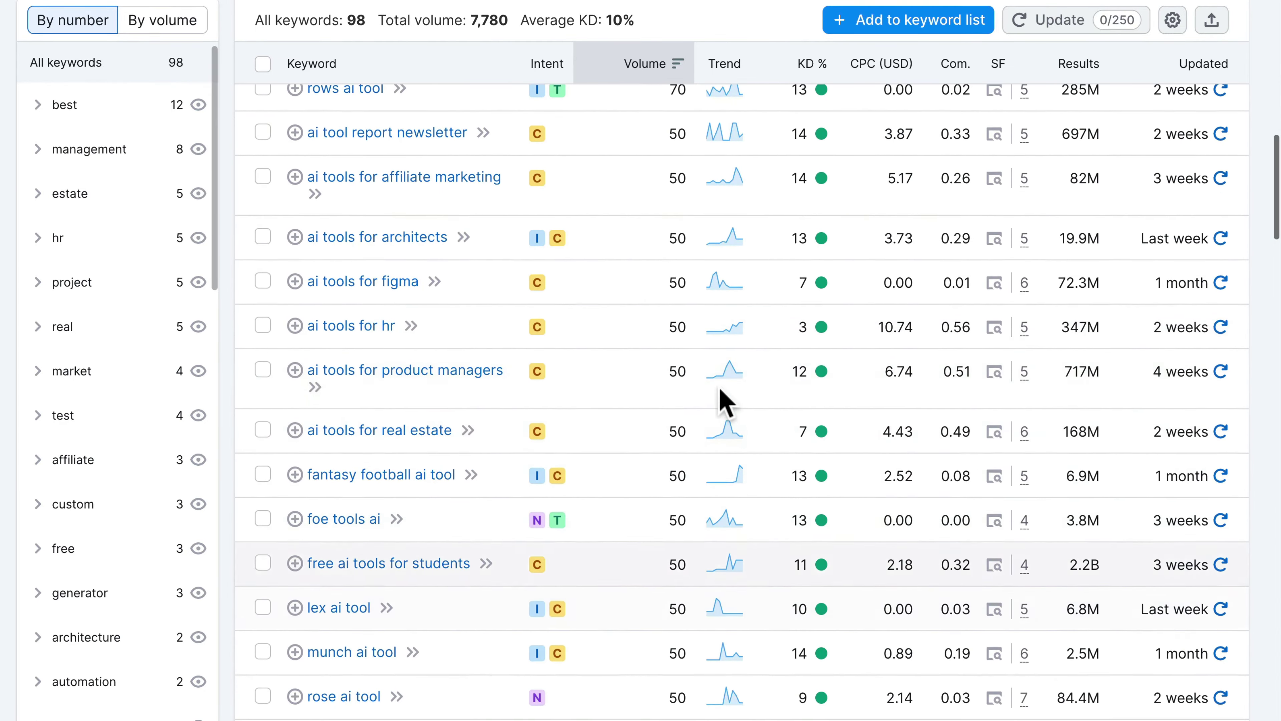
scroll(712, 421, down, 4)
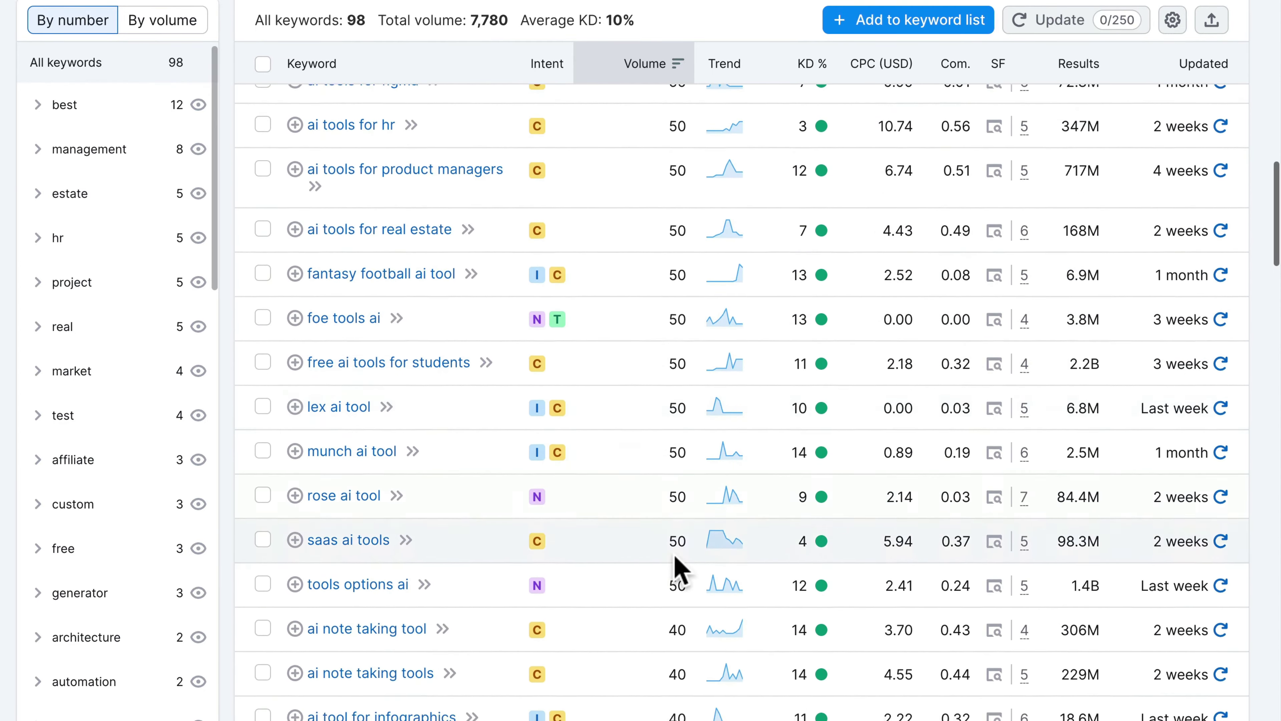
scroll(674, 554, down, 1)
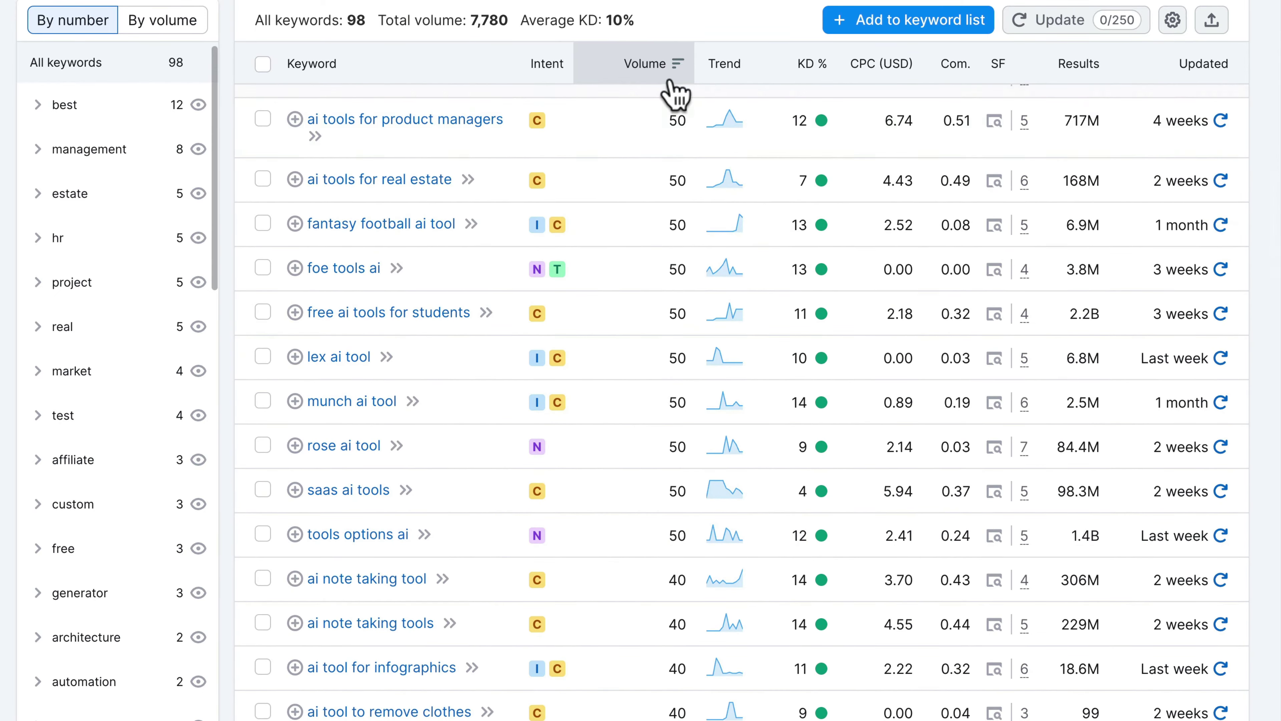
scroll(656, 500, up, 8)
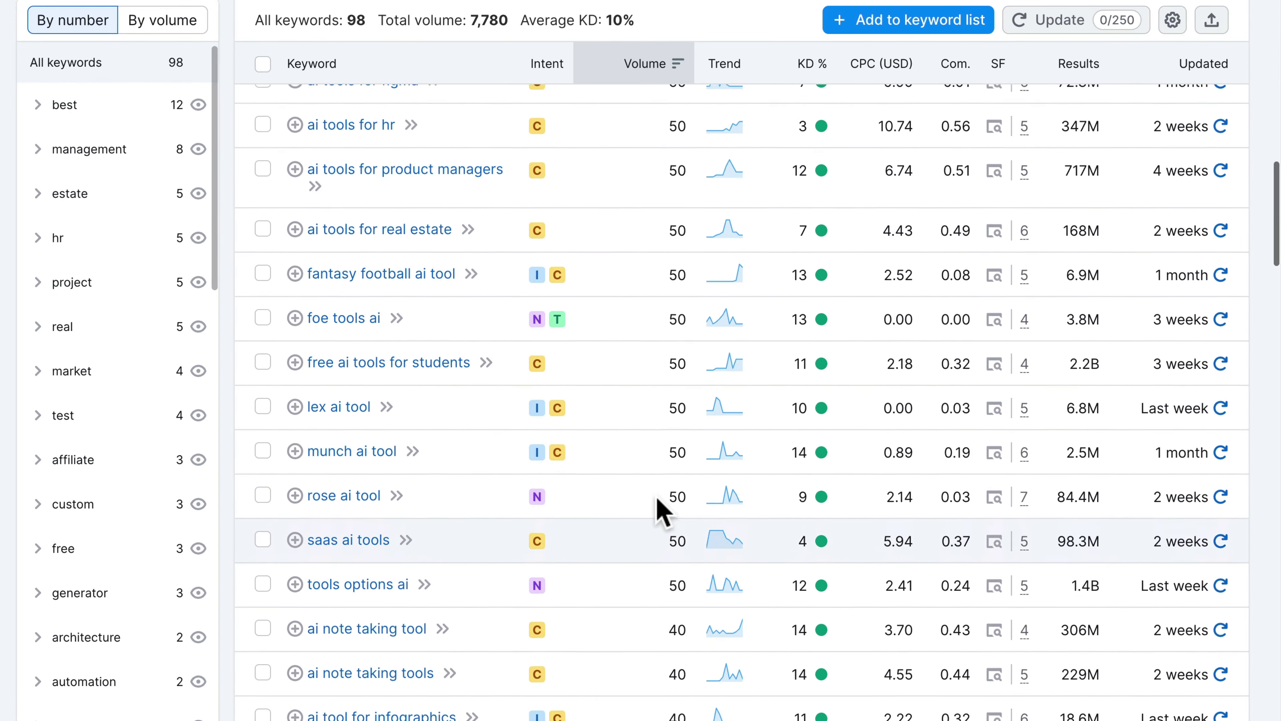
scroll(661, 510, up, 10)
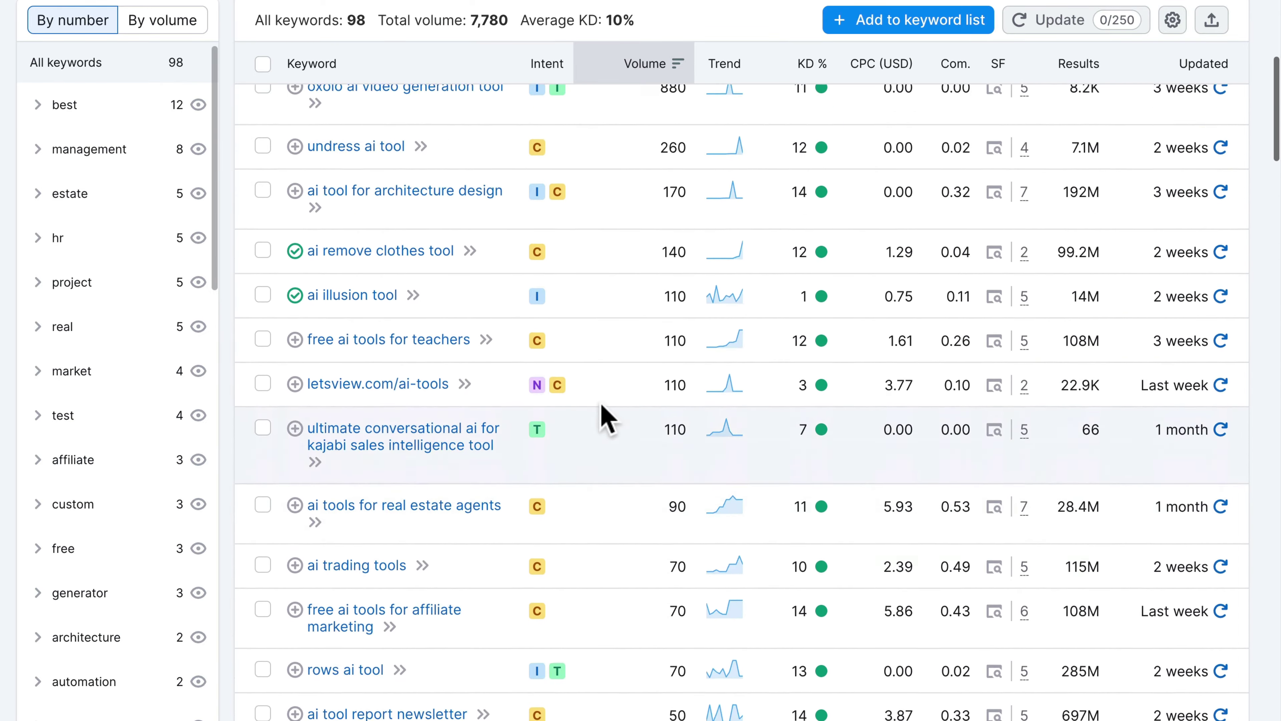
scroll(603, 323, up, 4)
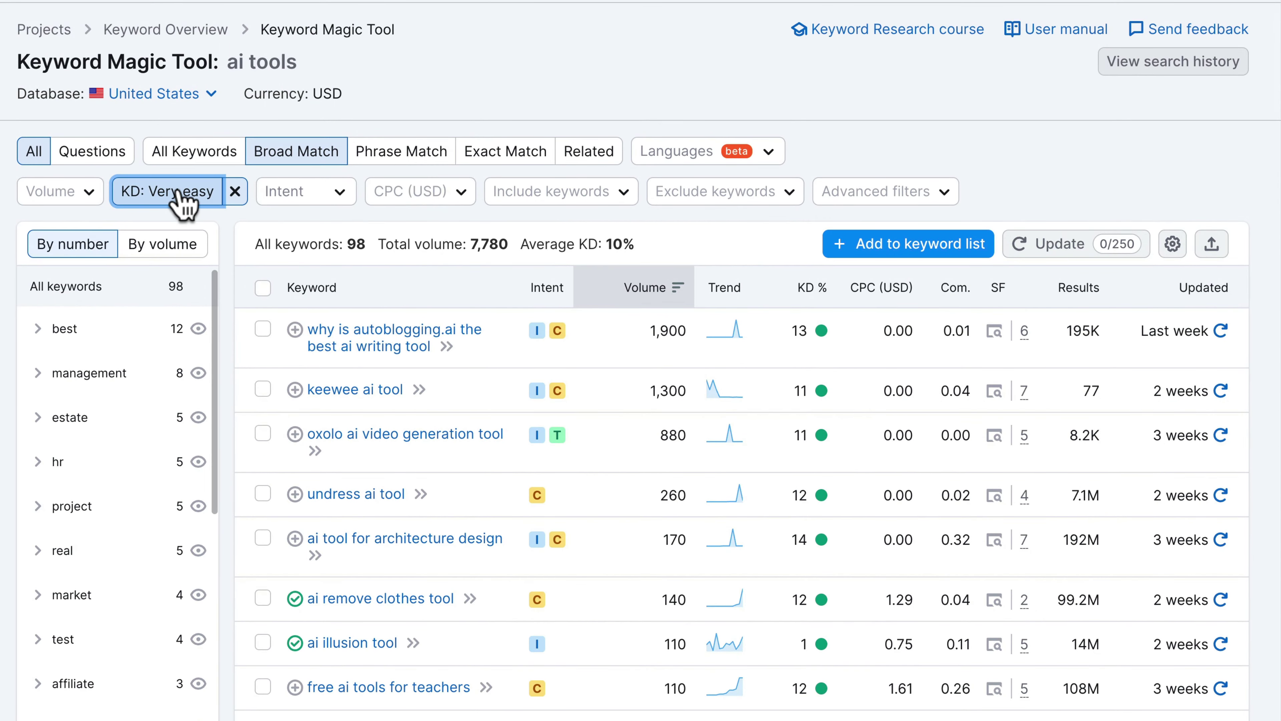
Step: Change the keyword difficulty filter to Easy (15–29%) and look over the resulting keywords
click(180, 196)
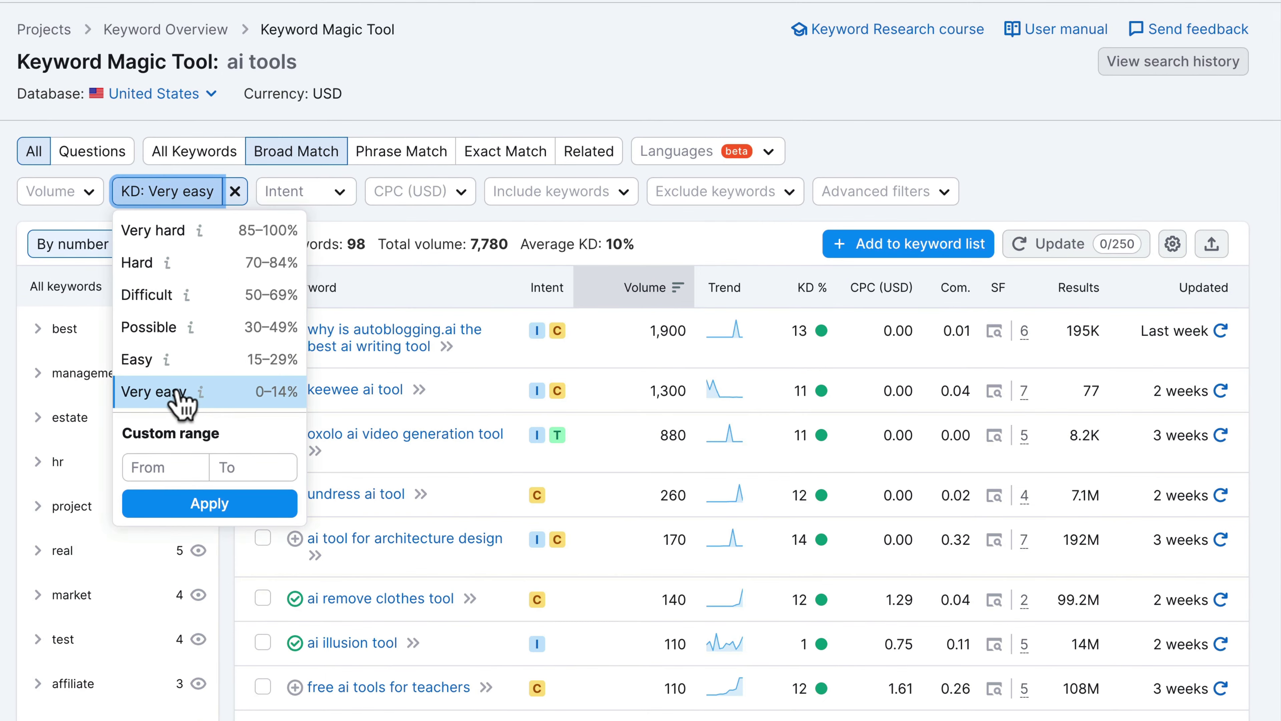
click(185, 361)
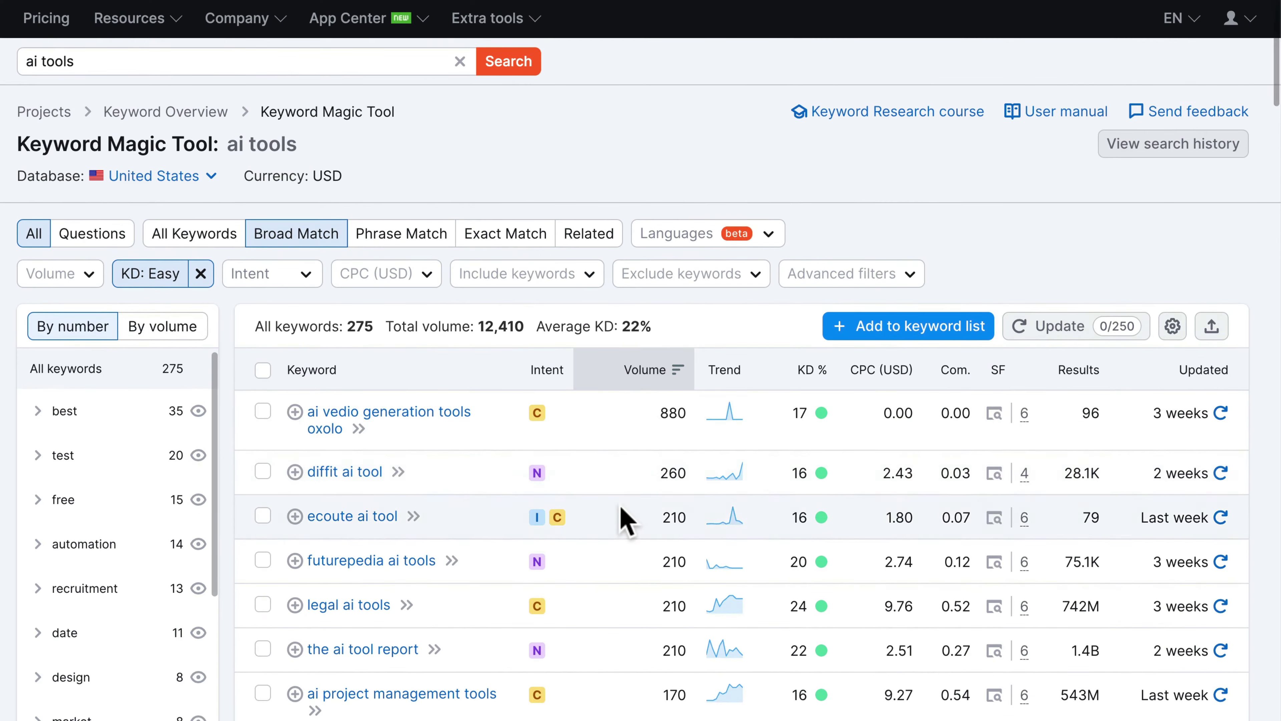
scroll(626, 520, down, 3)
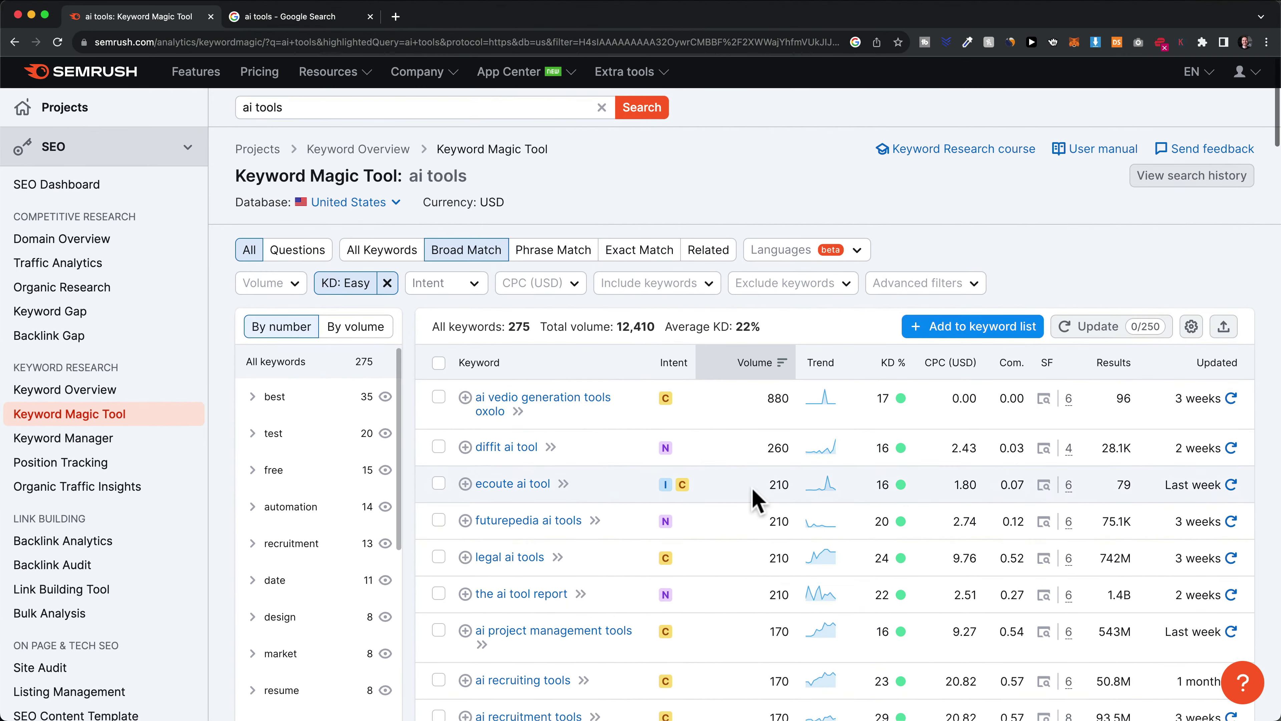
scroll(753, 498, down, 1)
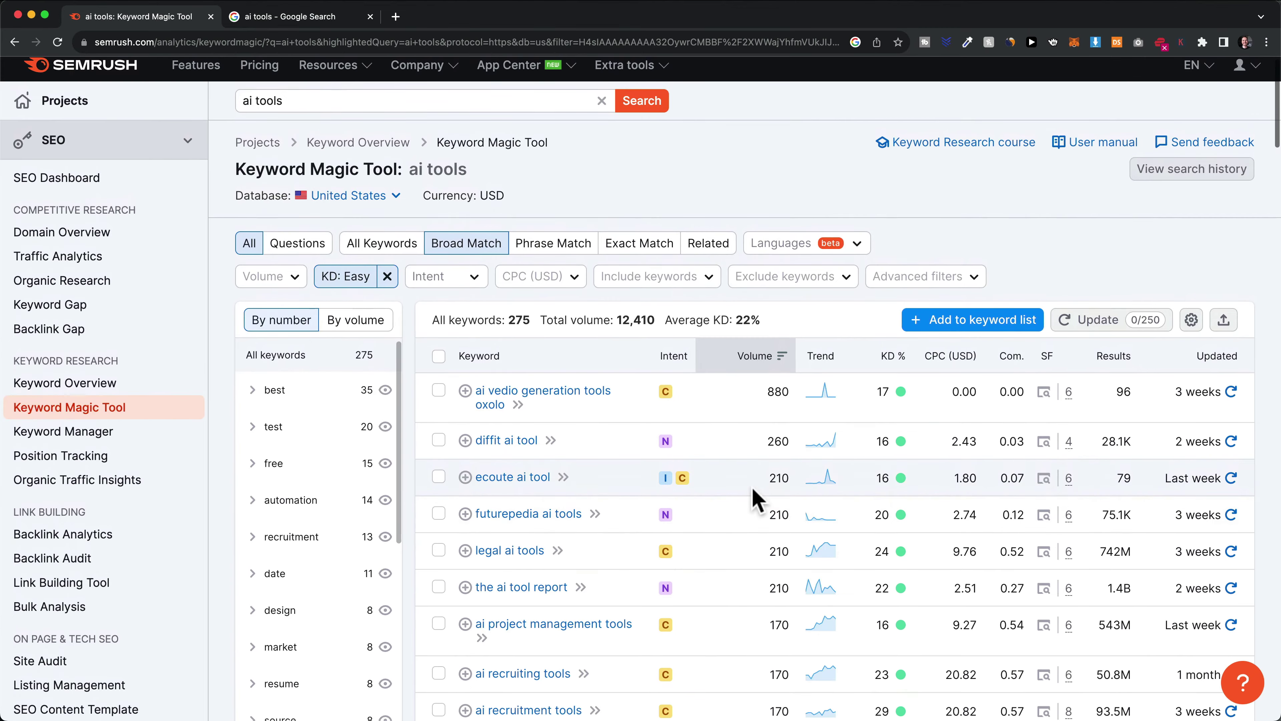
scroll(274, 108, up, 1)
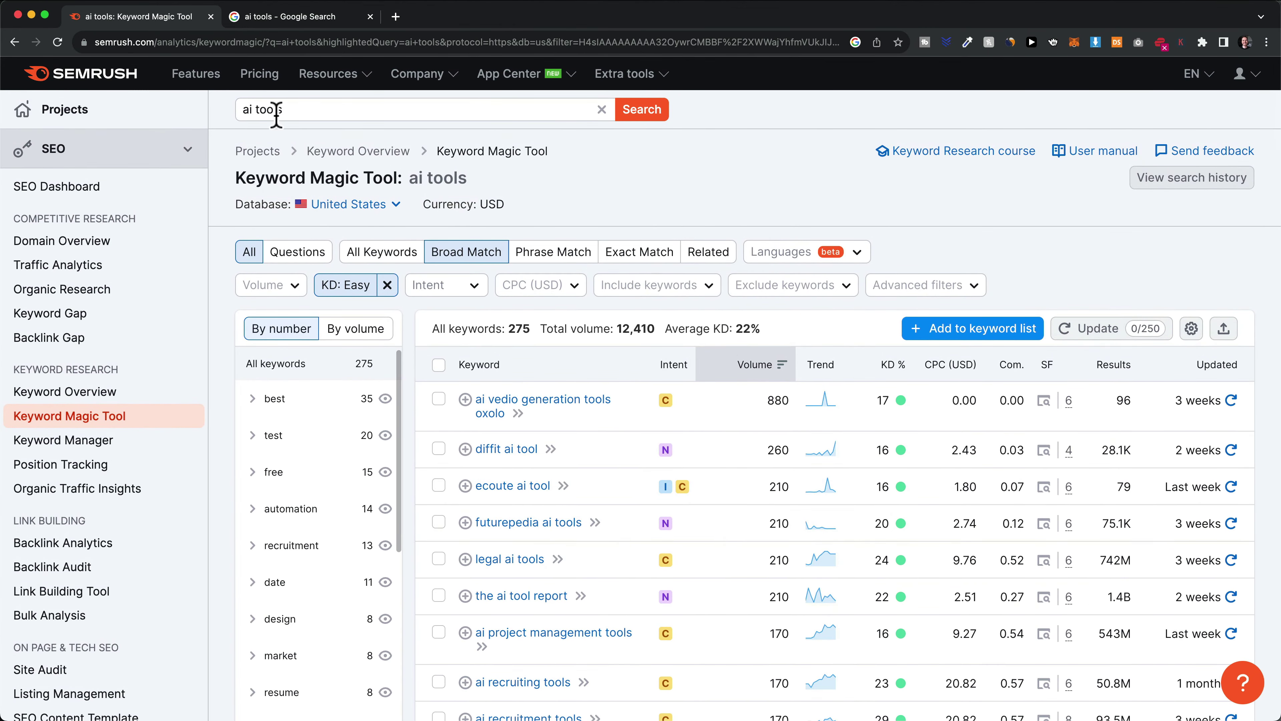
Step: Switch to the Google results for "ai tools" and examine the related searches for more specific keyword ideas such as "ai tools for students"
click(302, 17)
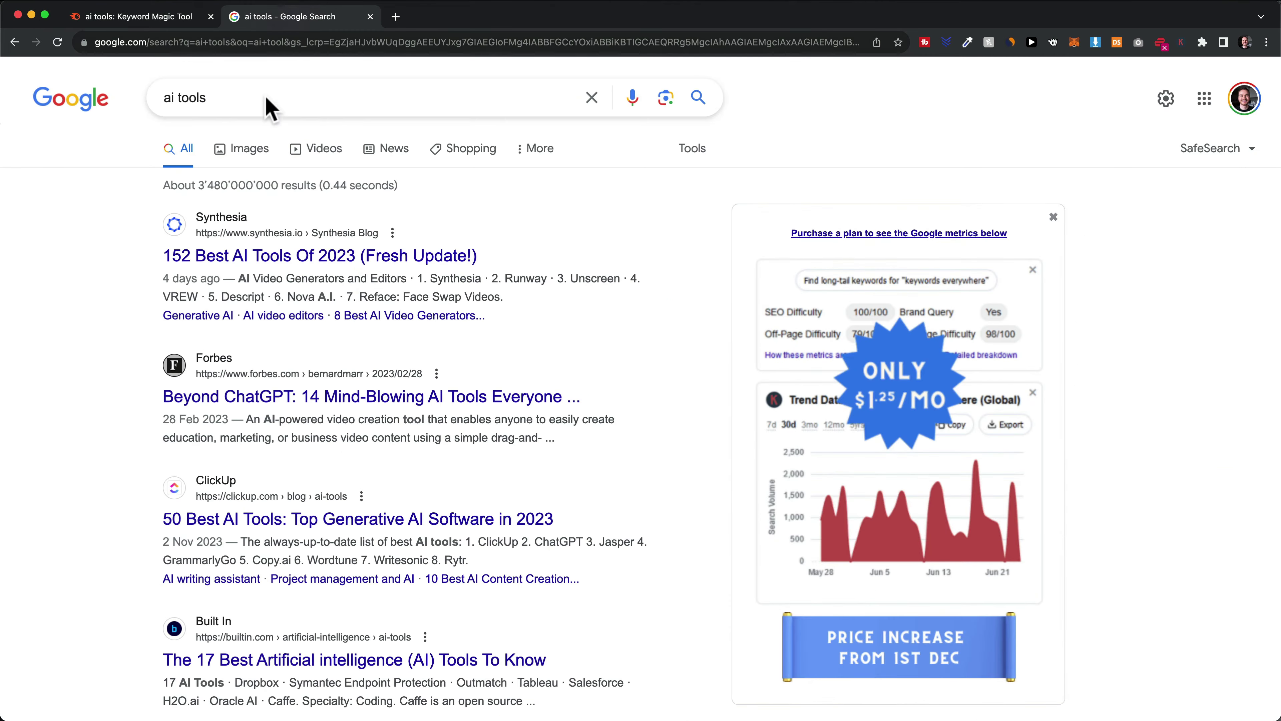
drag(201, 97, 160, 99)
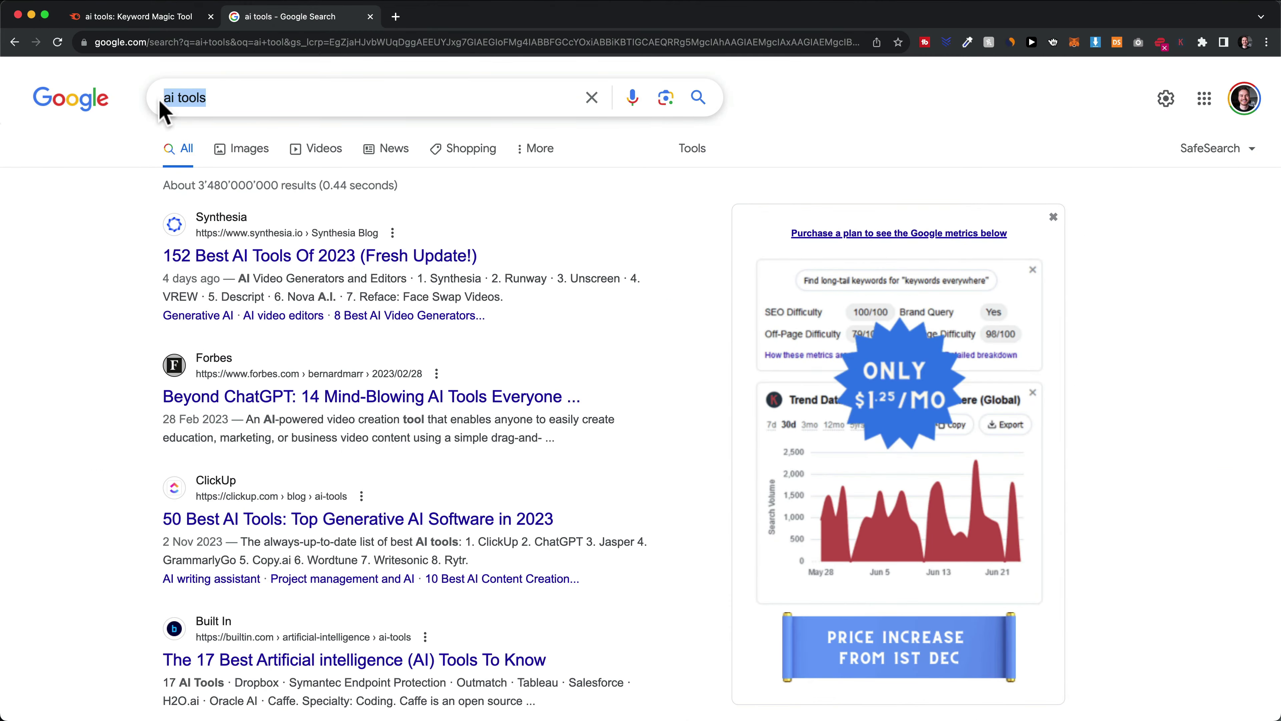
click(126, 229)
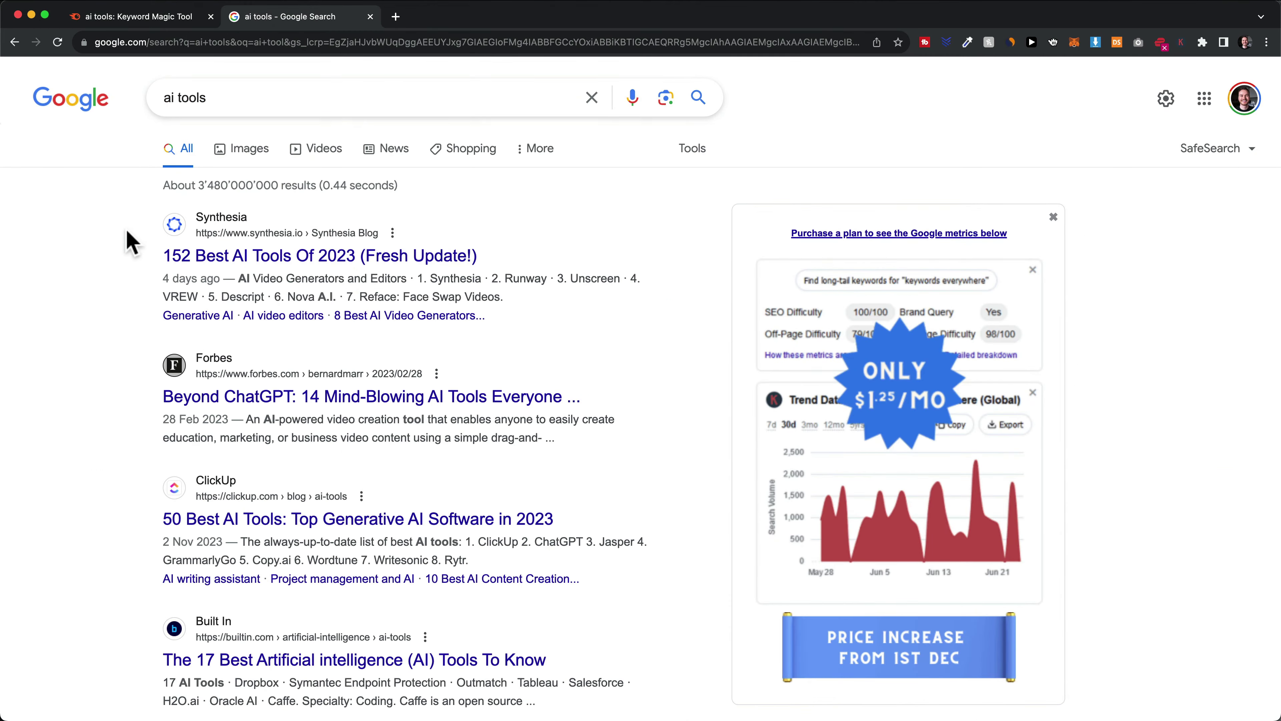
scroll(295, 263, down, 9)
scroll(298, 270, down, 20)
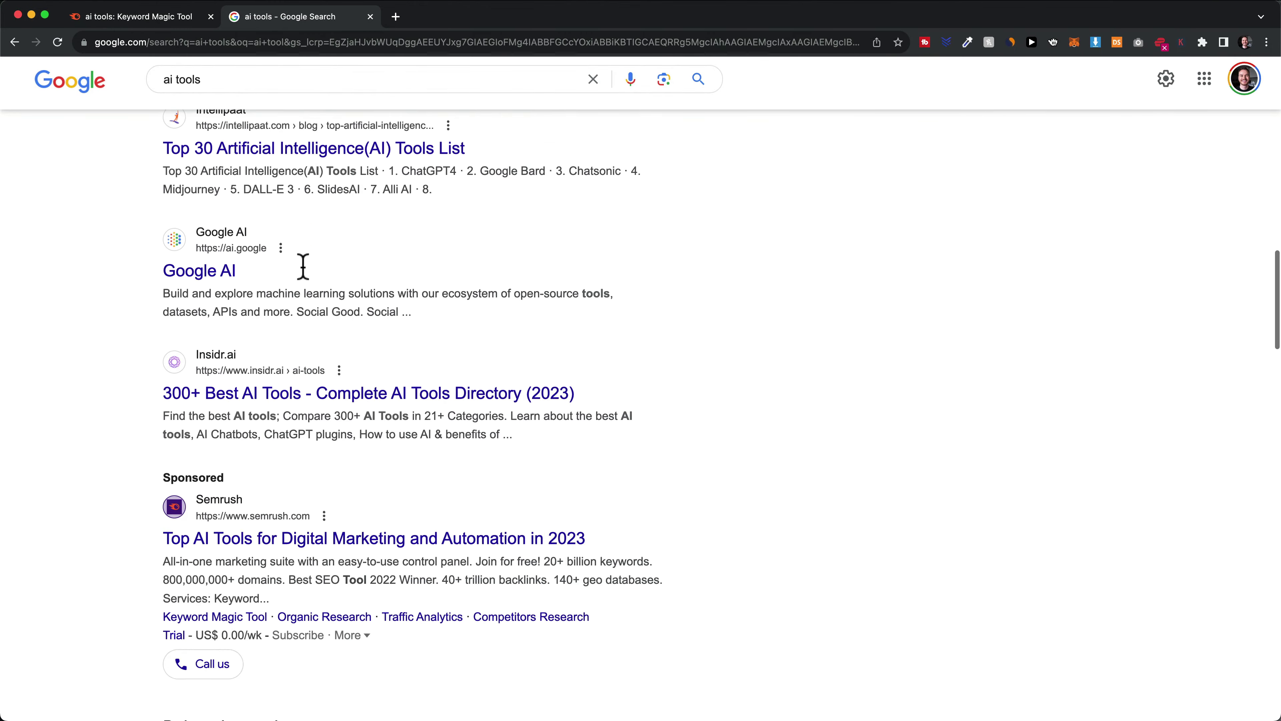
scroll(217, 178, down, 5)
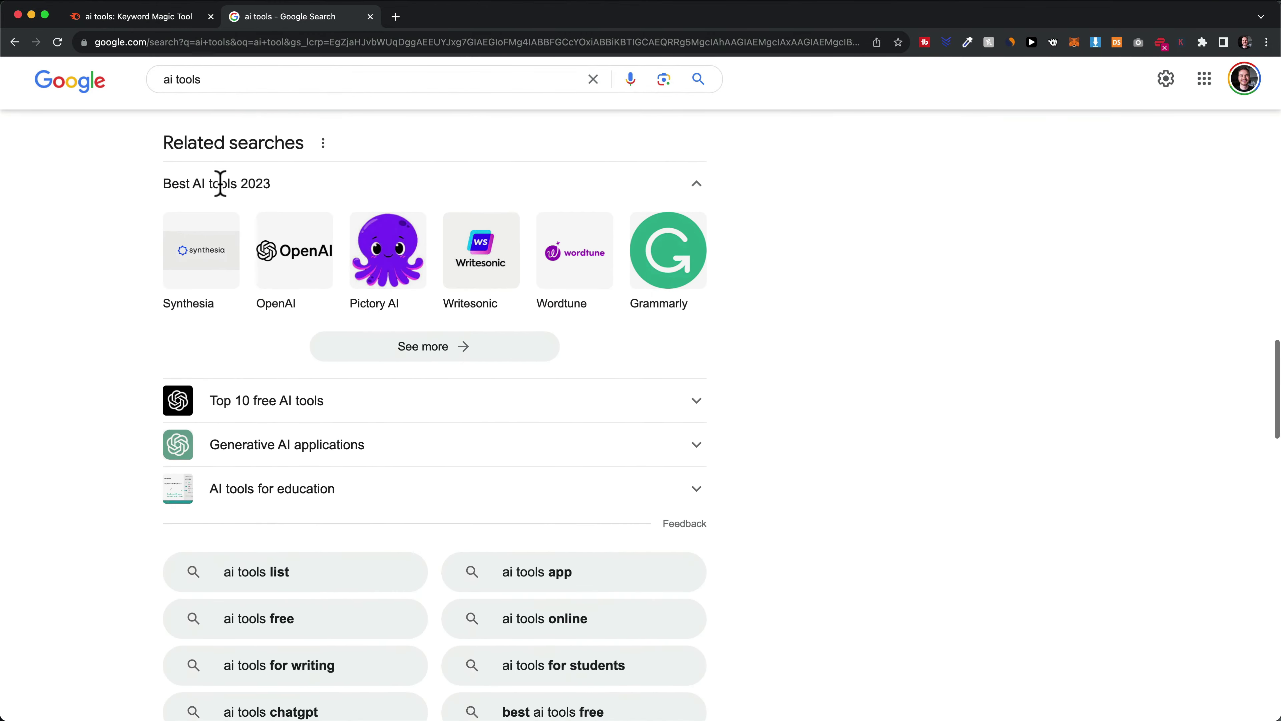
scroll(497, 396, down, 2)
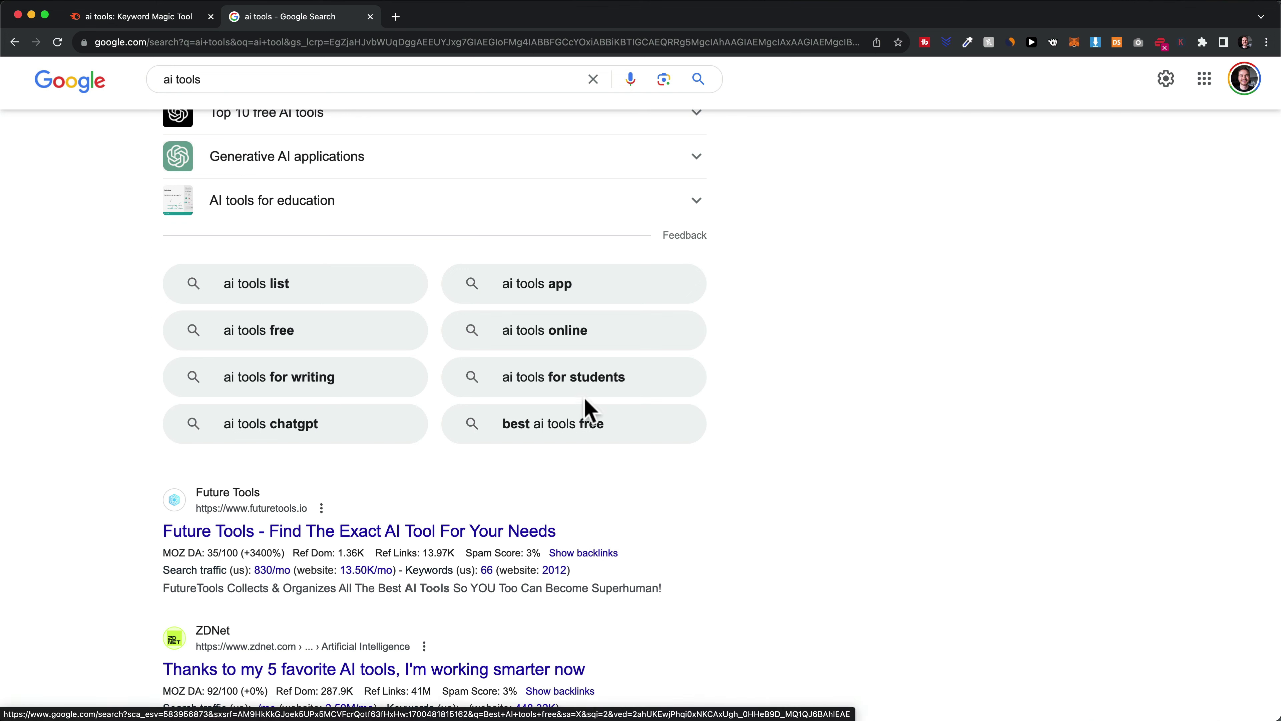
drag(737, 381, 529, 375)
click(595, 392)
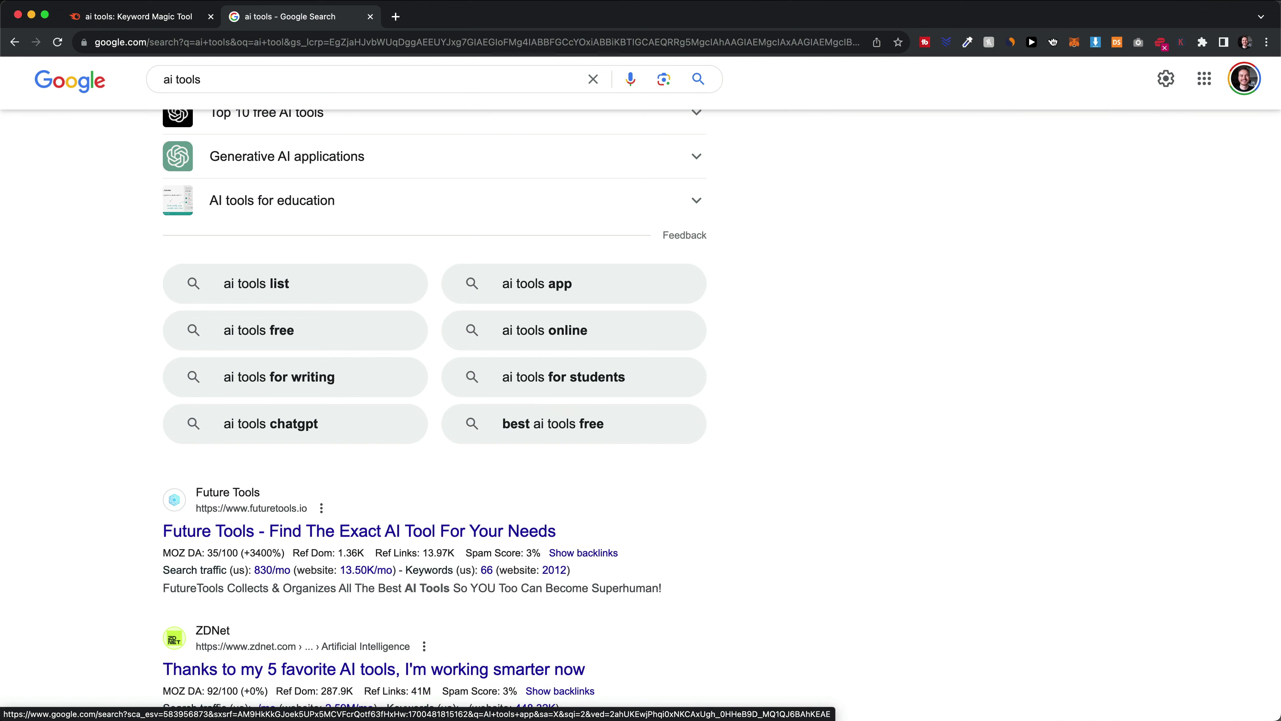
Step: Return to Semrush, search the Keyword Magic Tool for "ai tools for students" and remove the Easy keyword difficulty filter
click(153, 20)
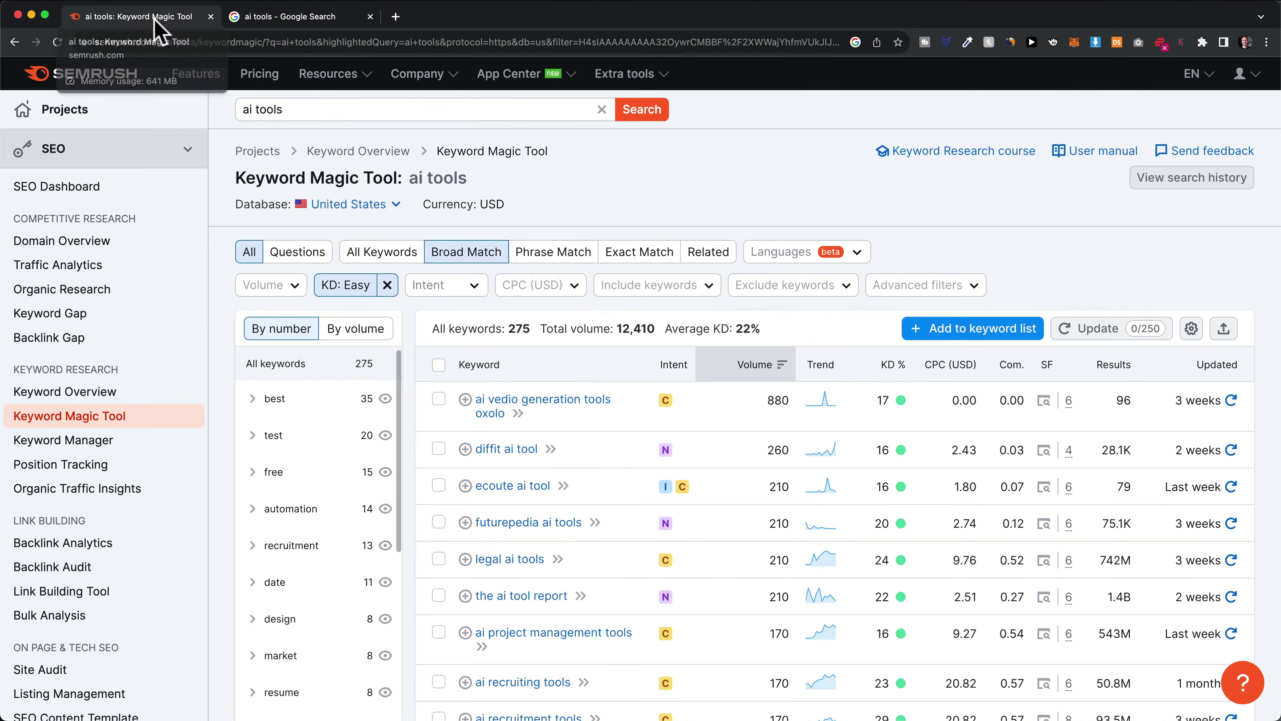
click(337, 109)
text(for )
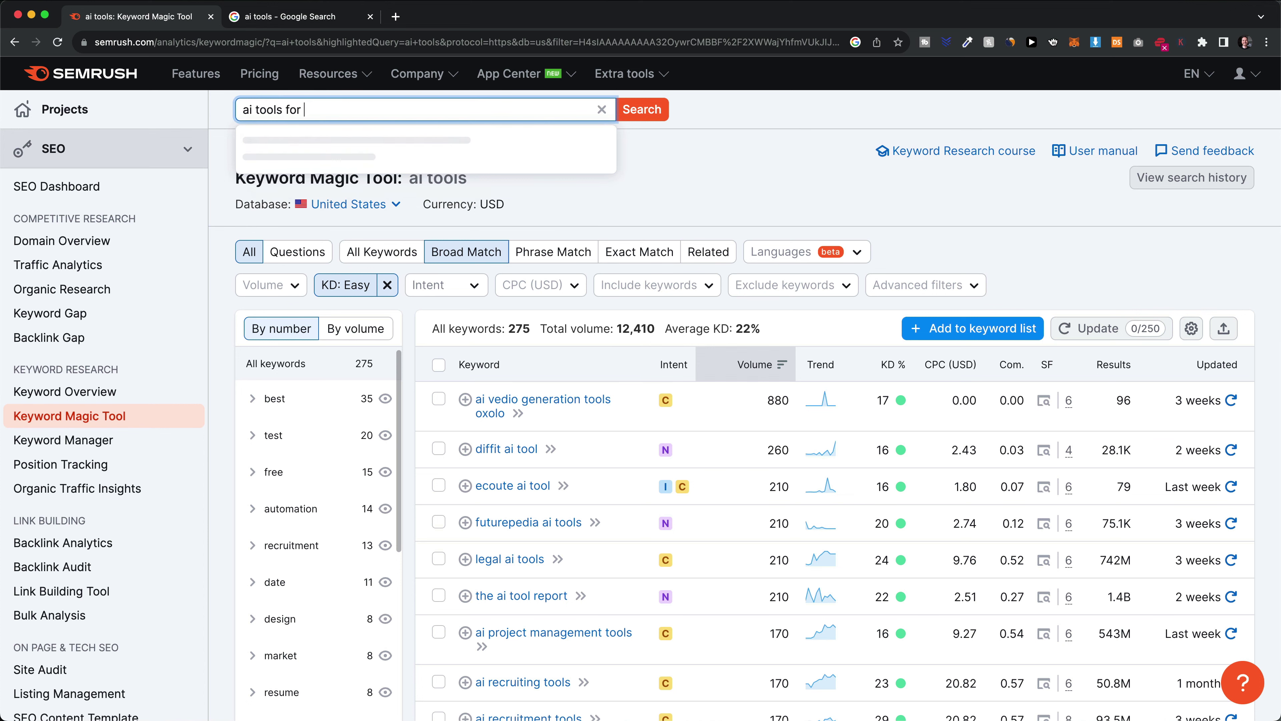
text(students)
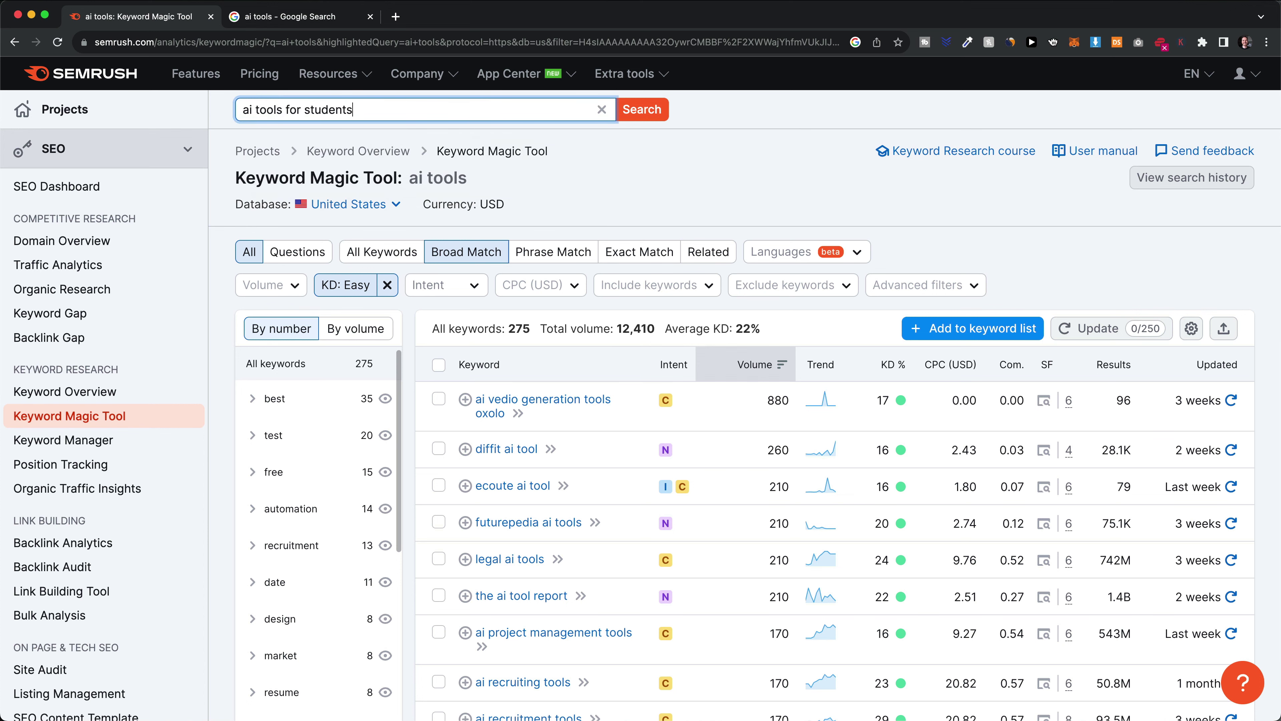
key(Return)
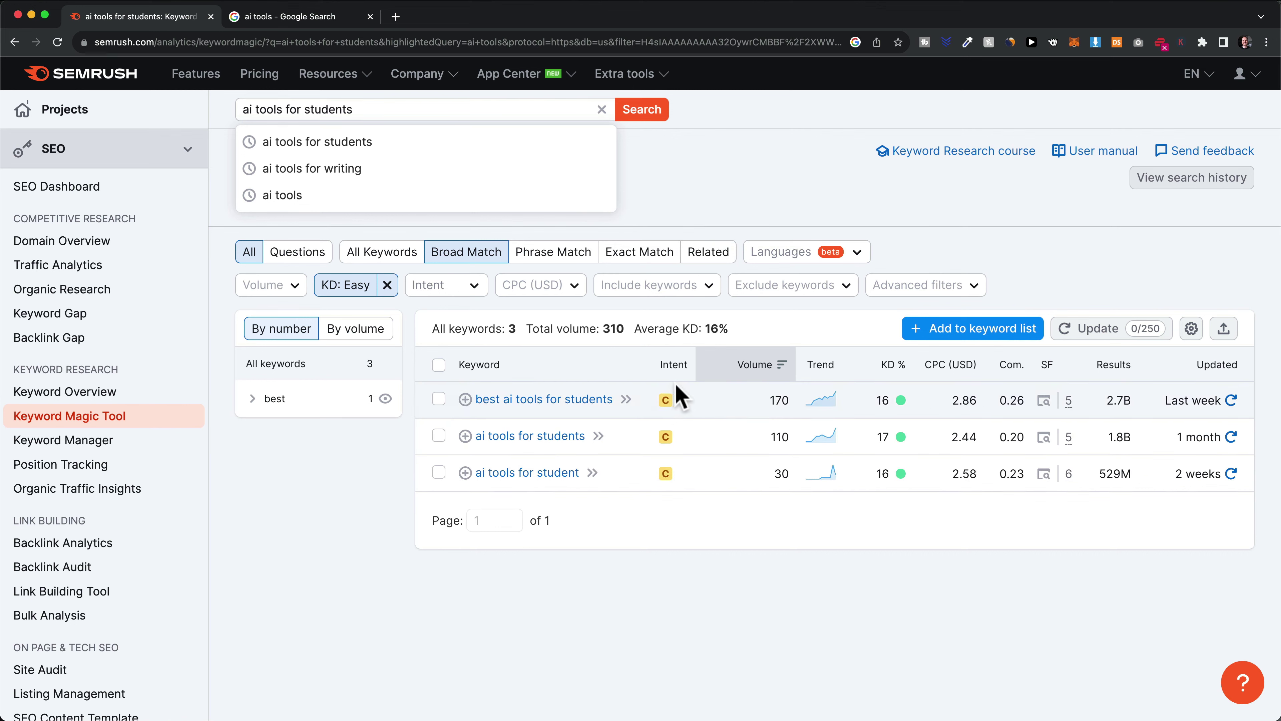
click(387, 285)
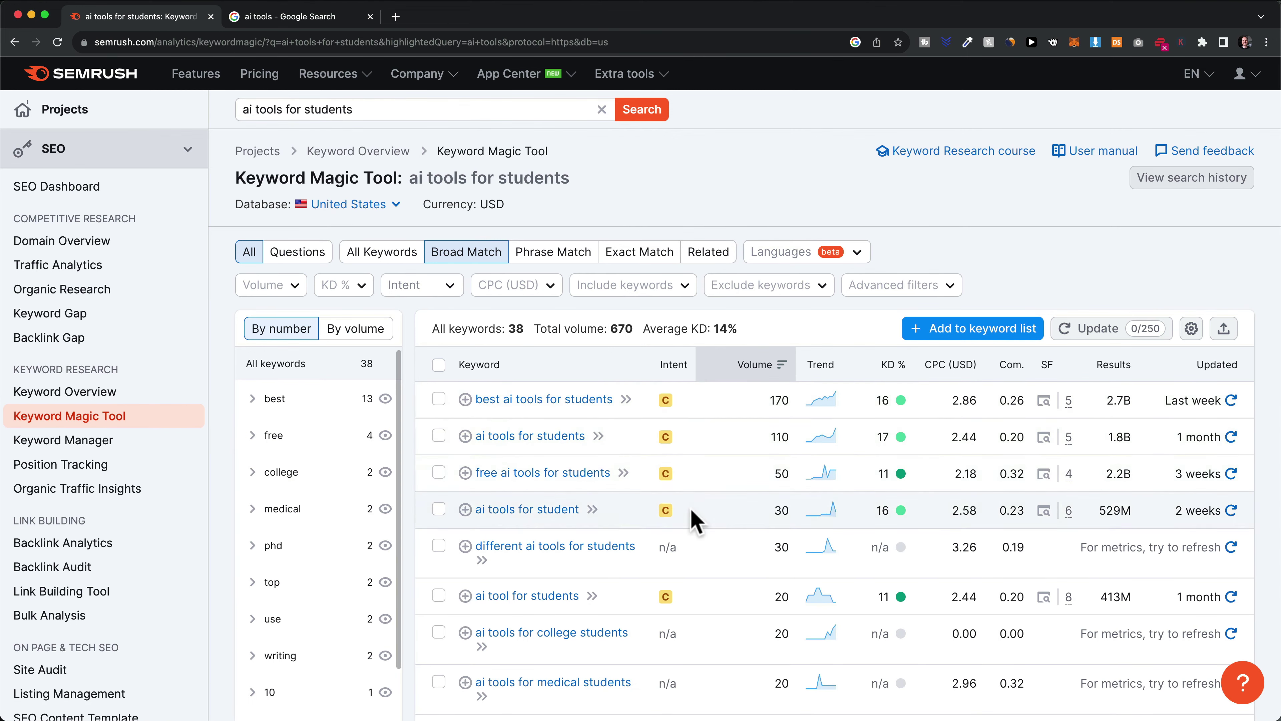
scroll(695, 515, down, 3)
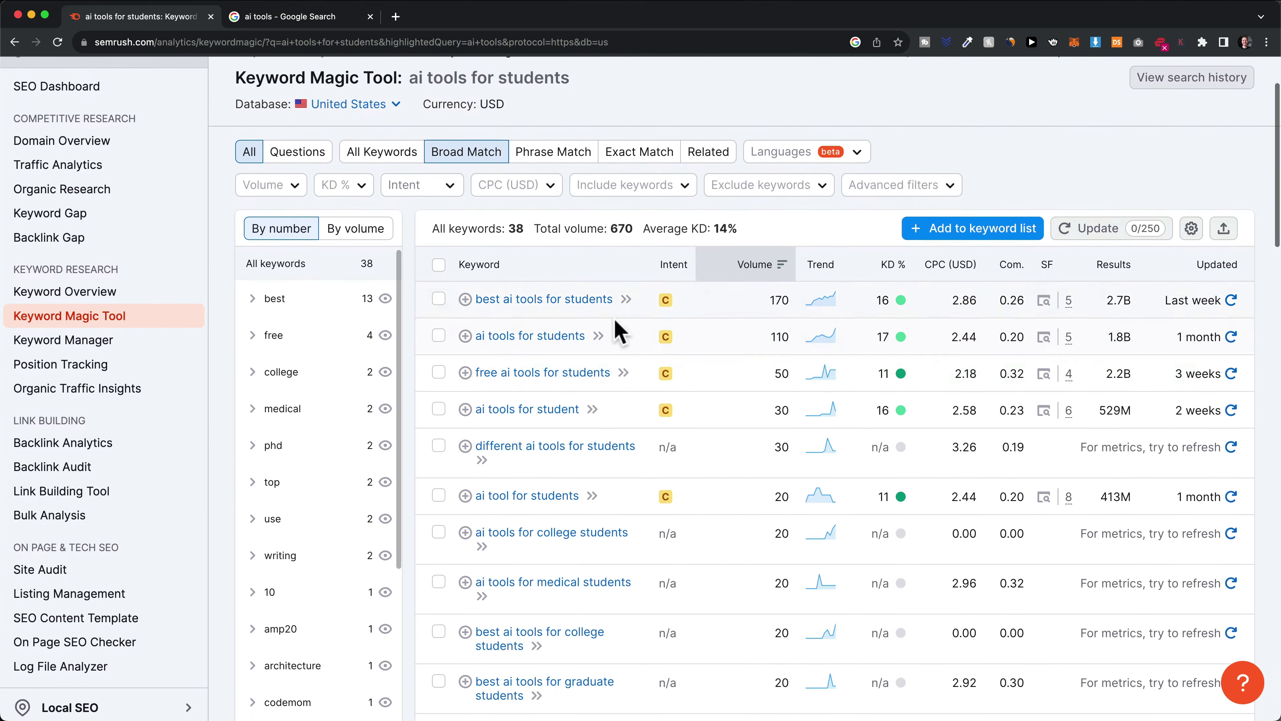